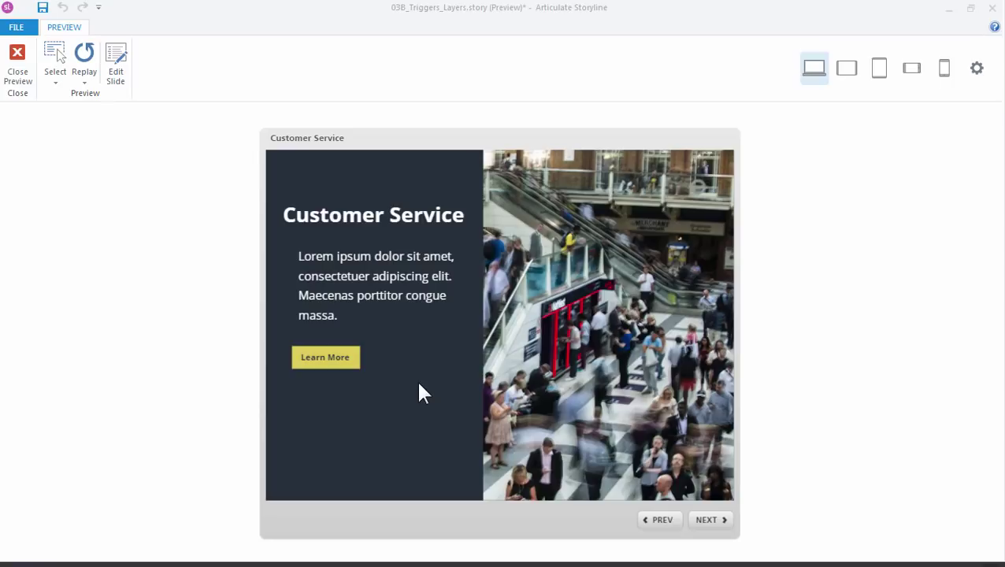
Try the demo's Learn More button, and examine the Practice slide's title, text, picture and button
left_click(338, 365)
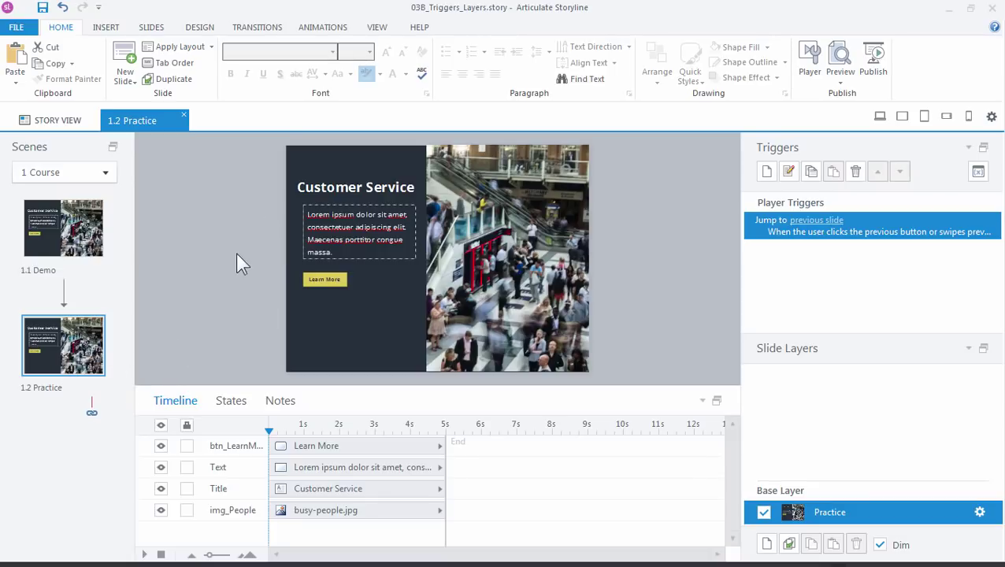
left_click(324, 191)
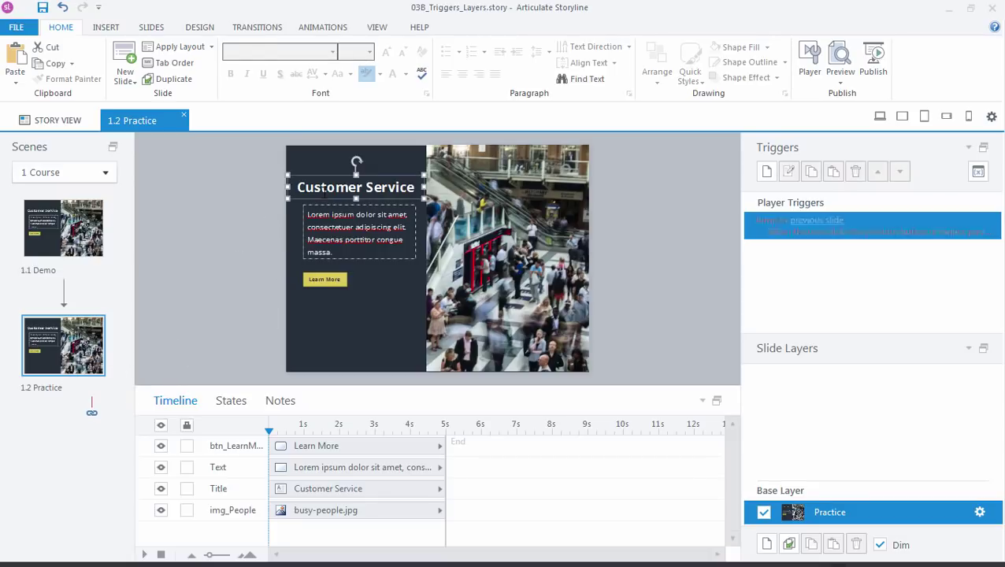
left_click(325, 207)
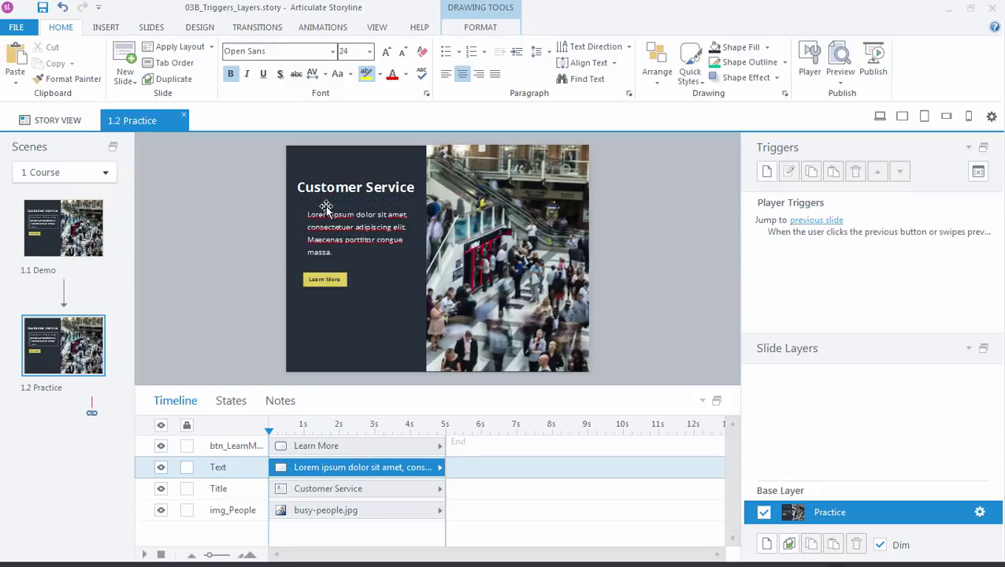
left_click(443, 256)
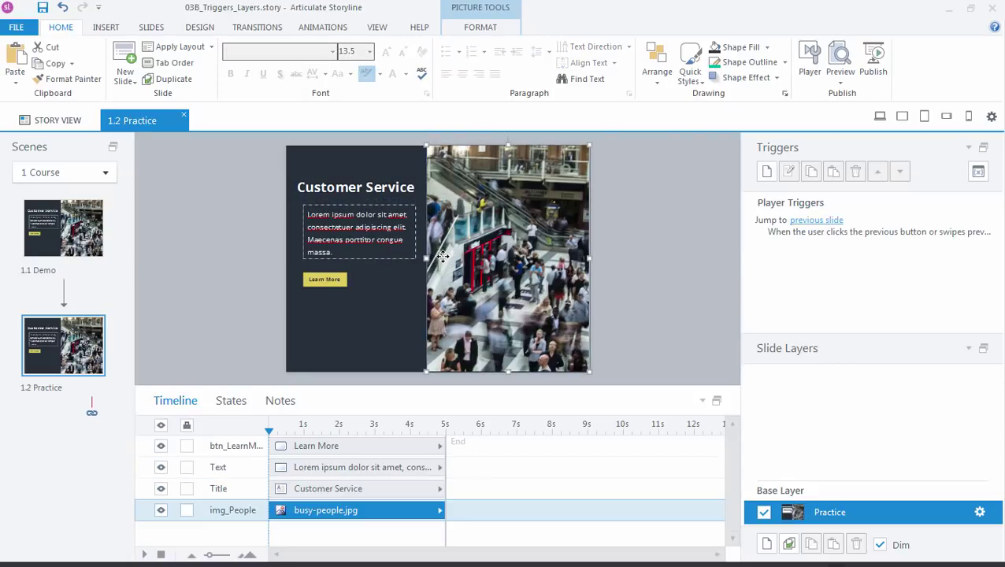
left_click(326, 282)
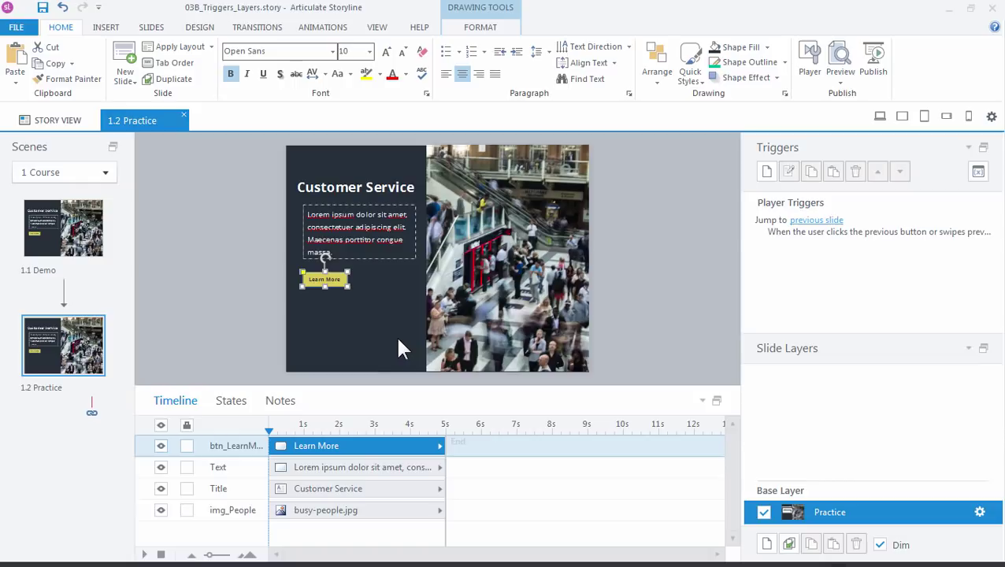
Add a new slide layer to the Practice slide and name it Video
left_click(766, 544)
double_click(826, 464)
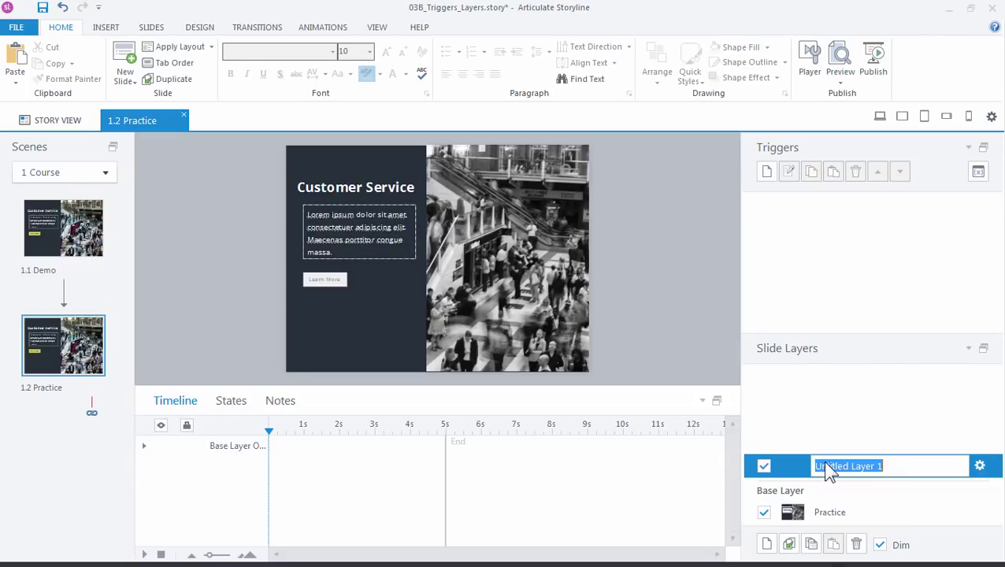
type("Video")
key("Return")
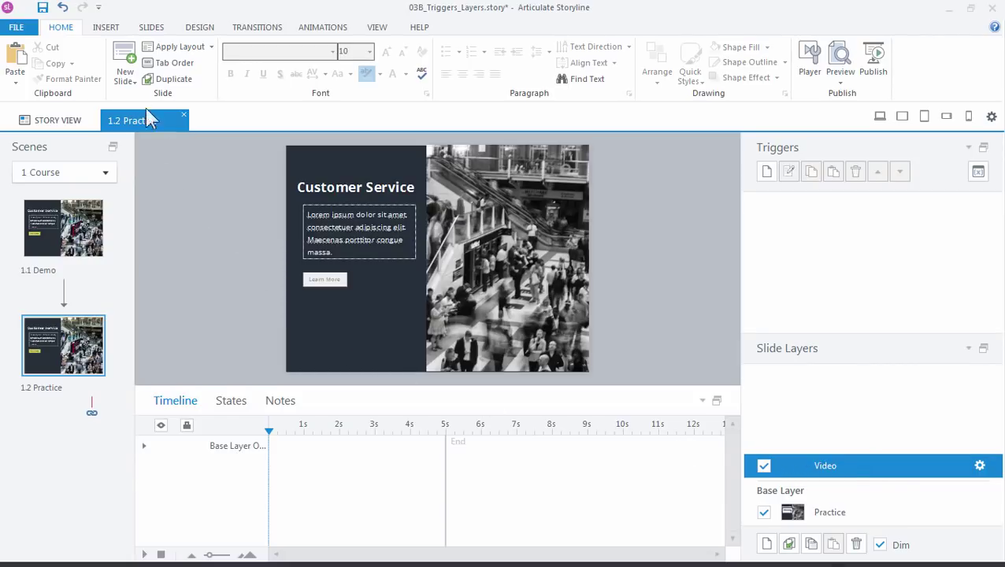
Insert the video file CSR Fundamentals Class.flv on the Video layer and size it to about 555 × 312 px
left_click(111, 28)
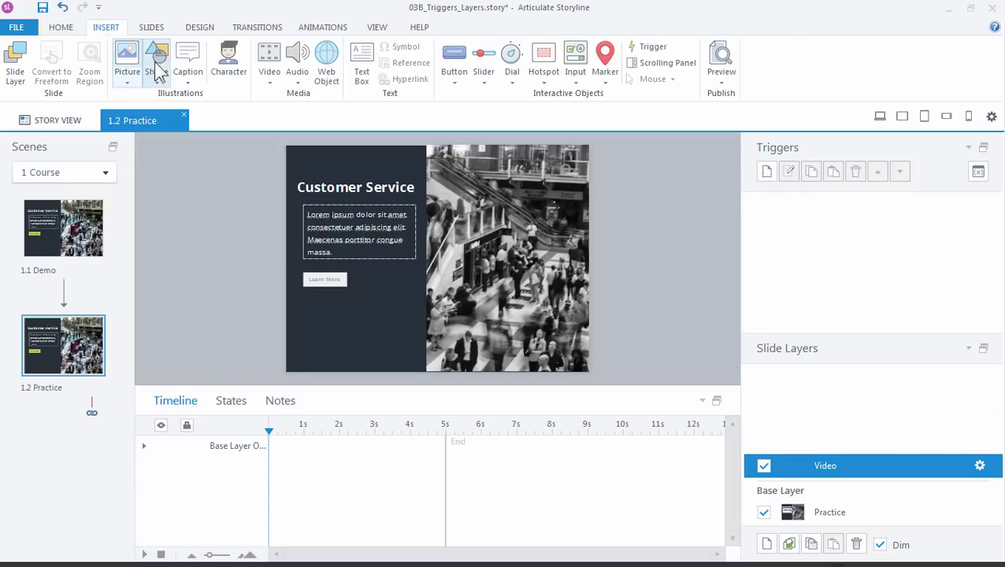
left_click(269, 53)
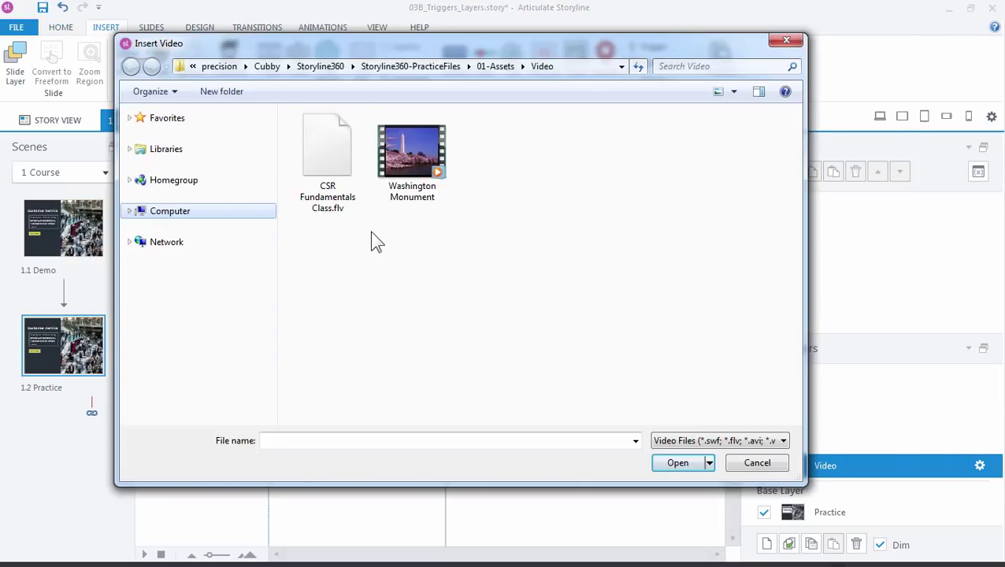
left_click(335, 202)
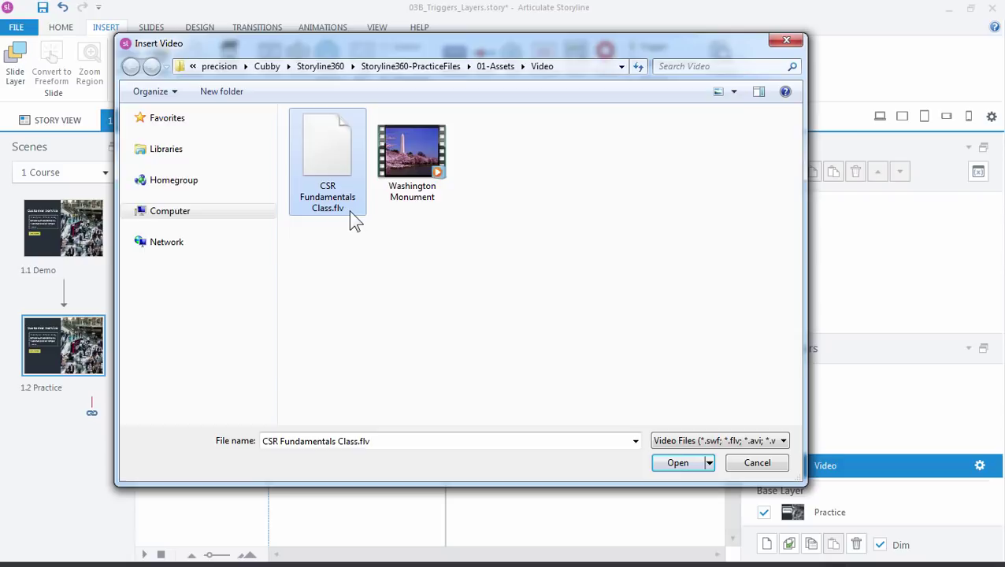
left_click(674, 463)
left_click_drag(506, 291, 552, 337)
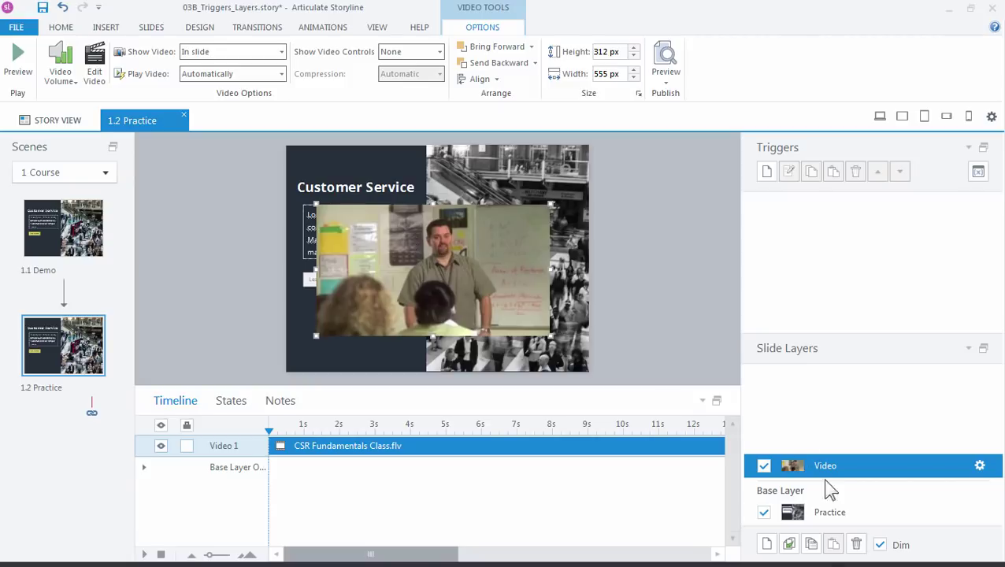
Compare the contents of the Practice base layer with those of the Video layer
left_click(830, 514)
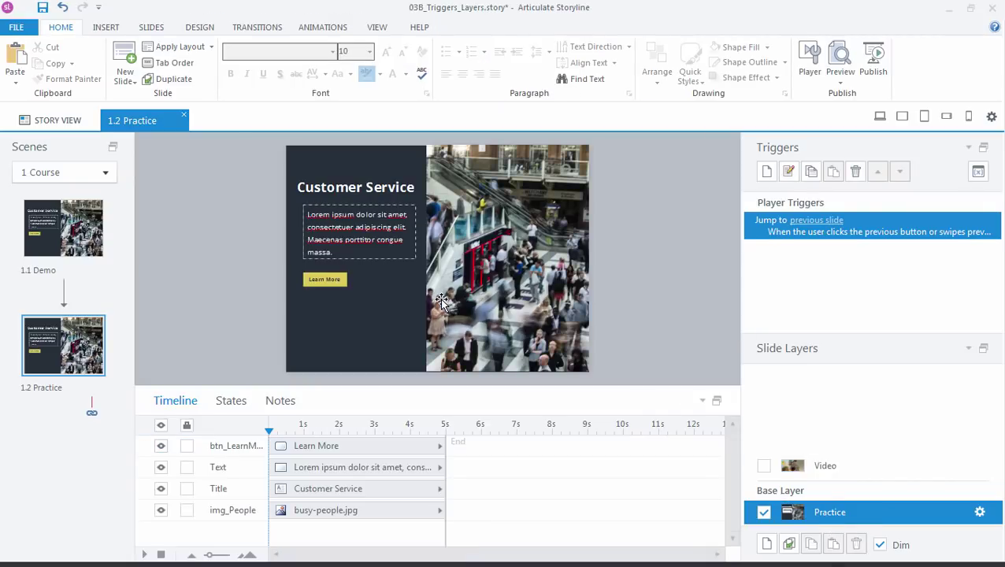
left_click(824, 469)
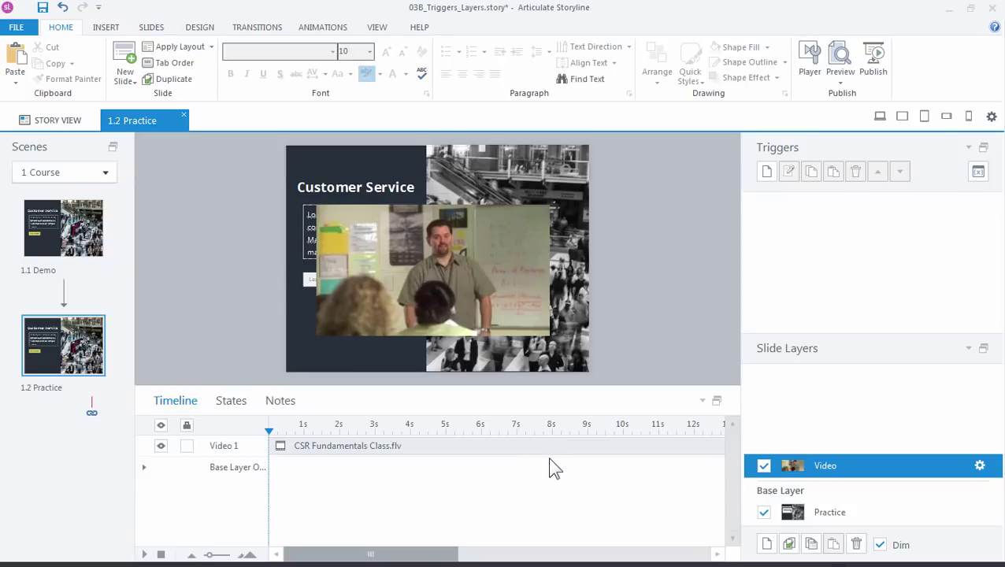
left_click(802, 510)
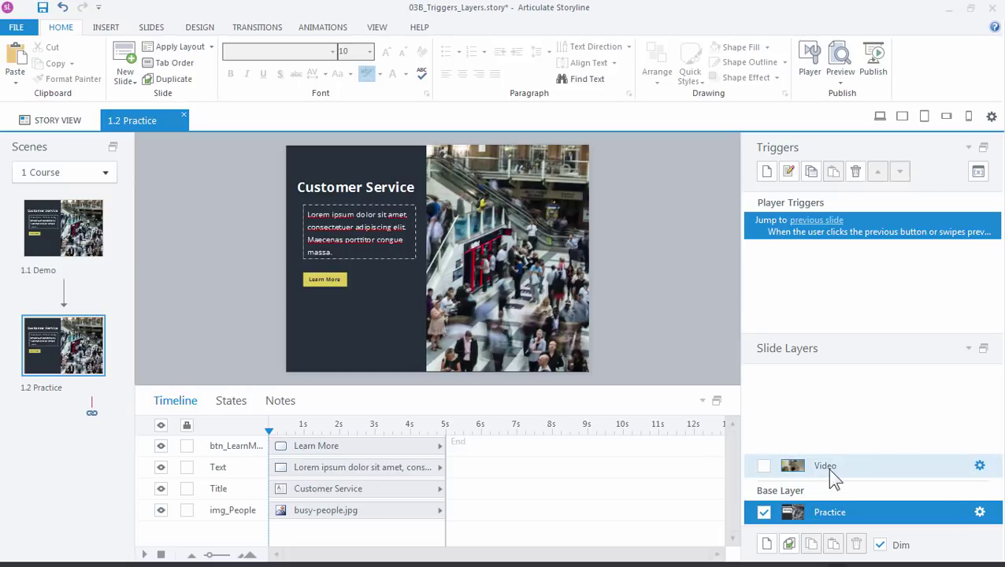
Add a trigger to the Learn More button on the base layer that shows the Video layer when the user clicks it
left_click(334, 289)
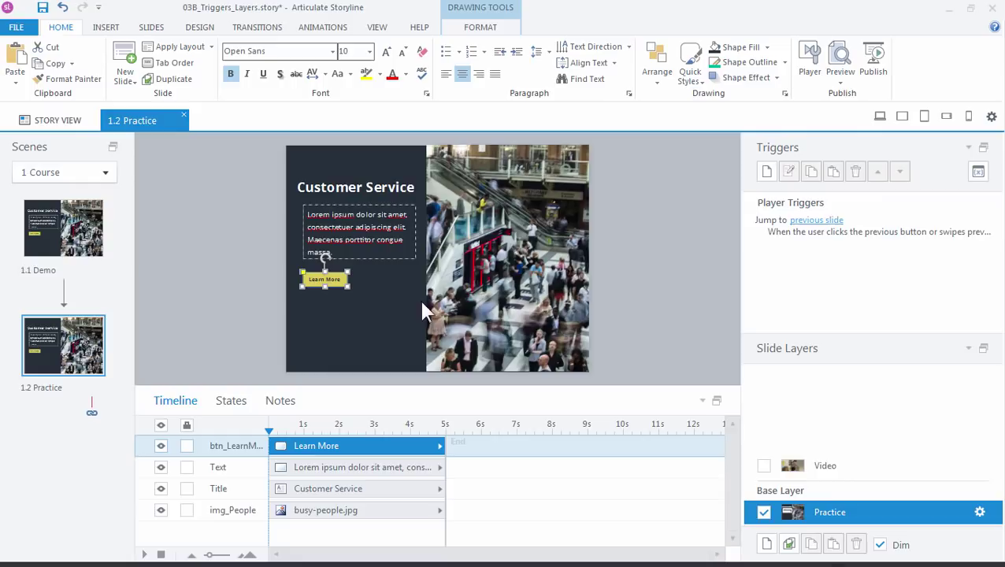
left_click(767, 173)
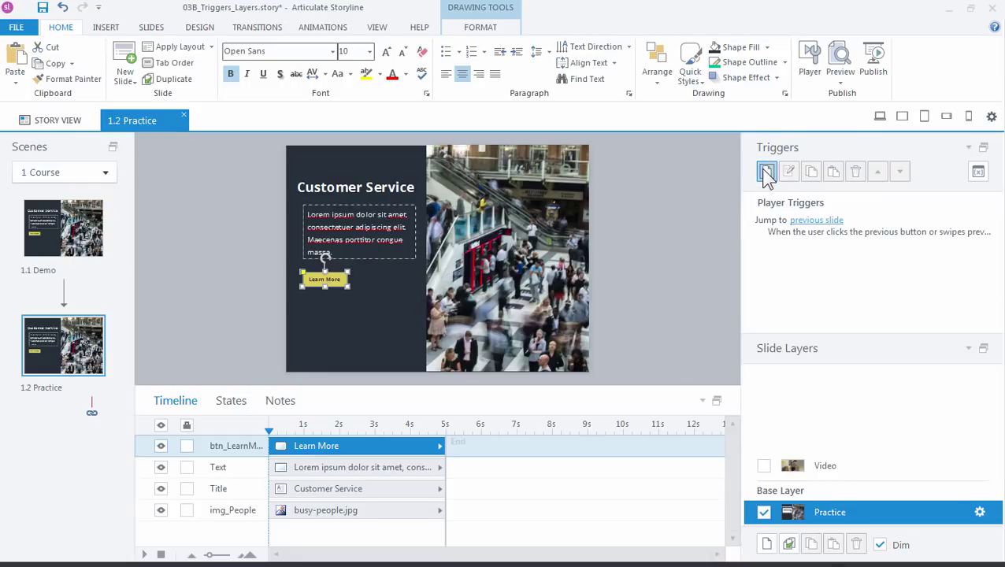
left_click_drag(523, 200, 754, 67)
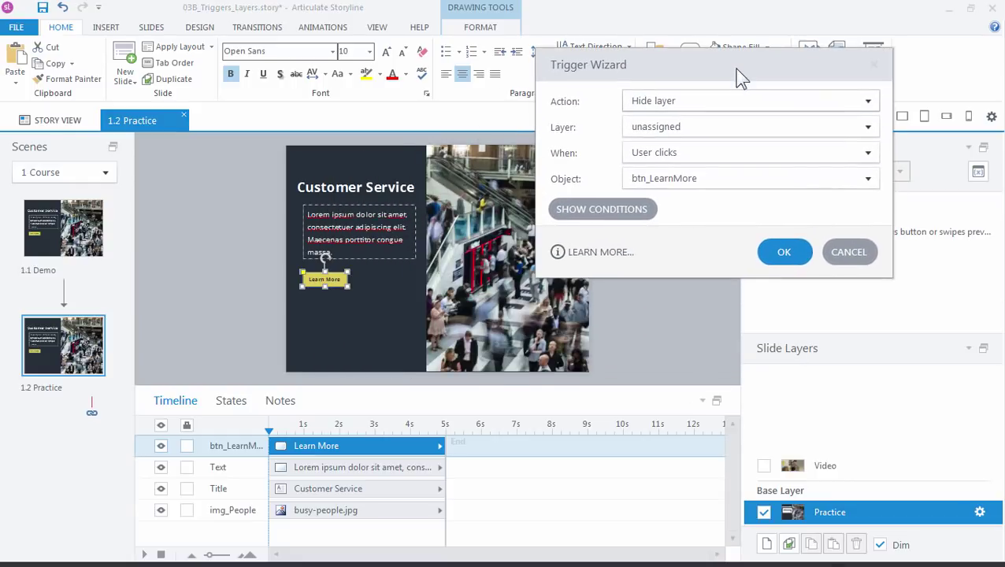
left_click(637, 100)
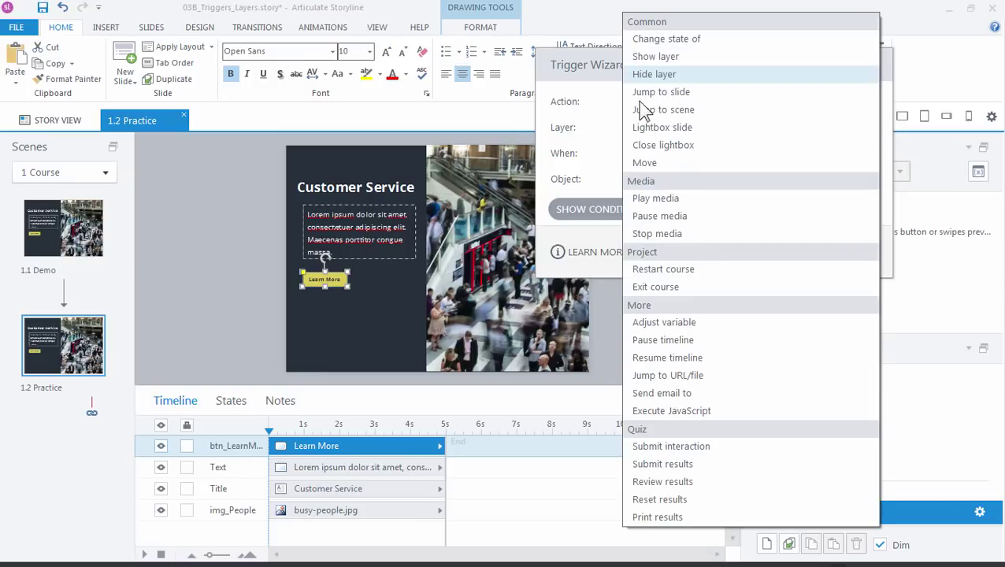
left_click(697, 58)
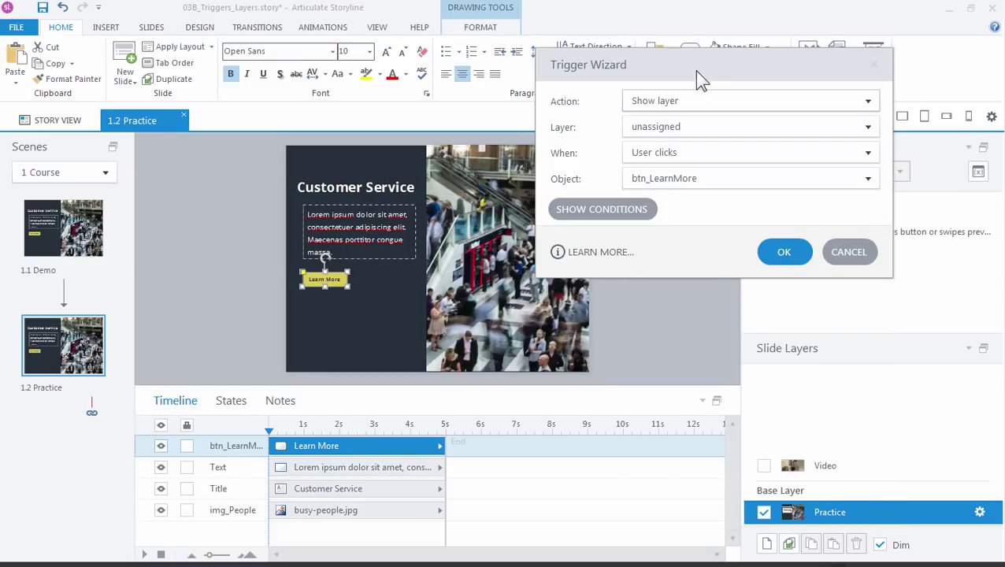
left_click(650, 132)
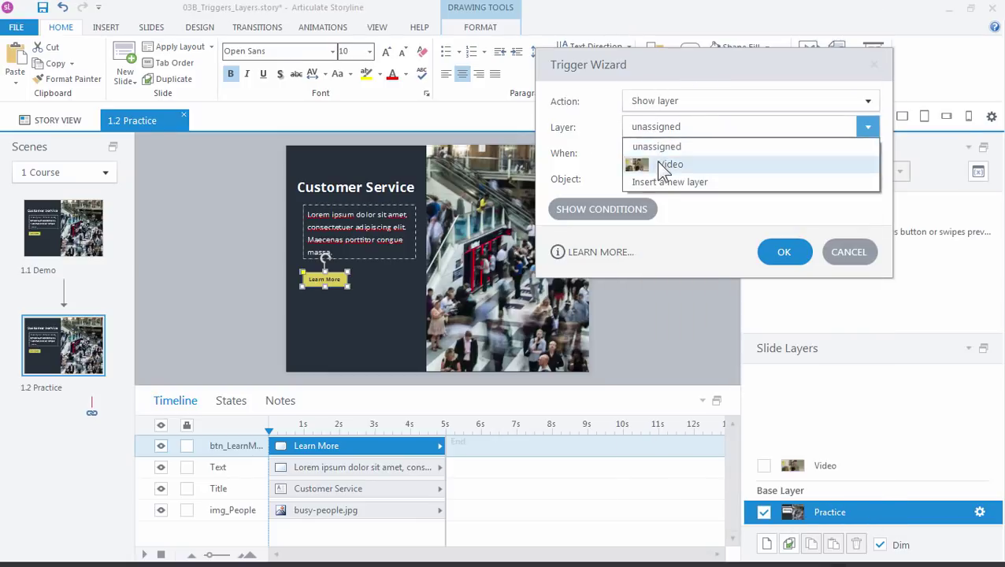
left_click(654, 163)
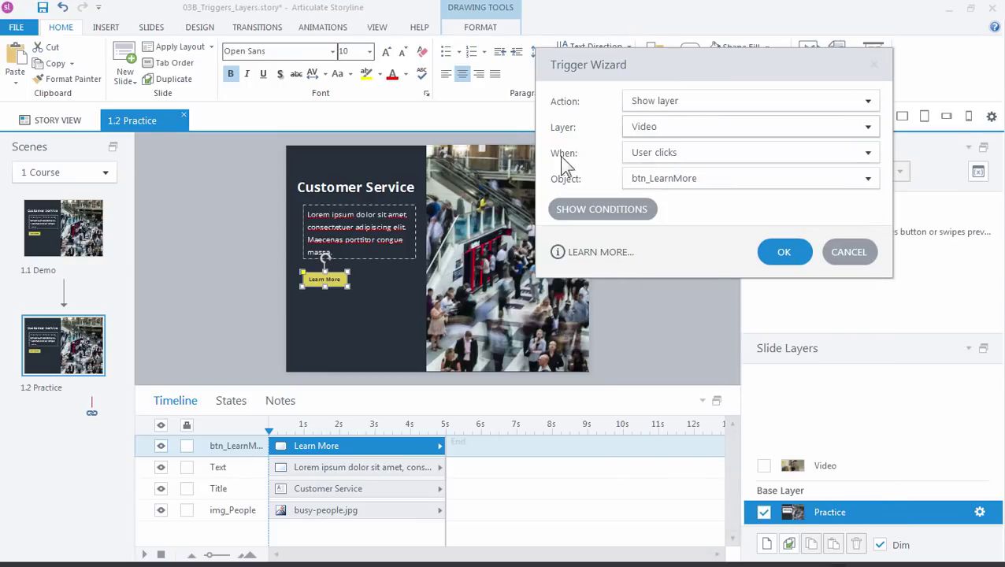
left_click(646, 180)
left_click(679, 305)
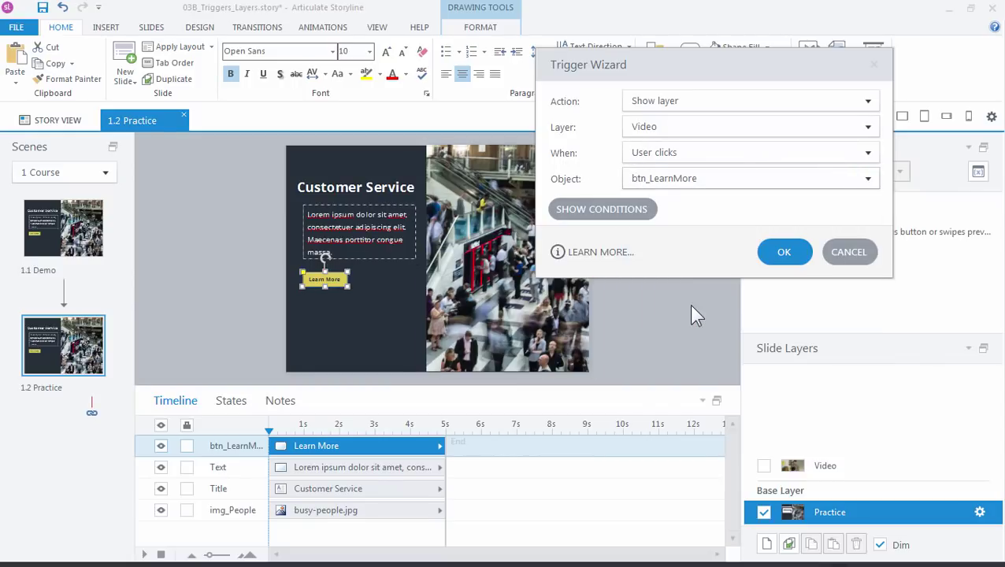
left_click(785, 252)
Preview only this slide, test the Learn More button, and close the preview
left_click(842, 82)
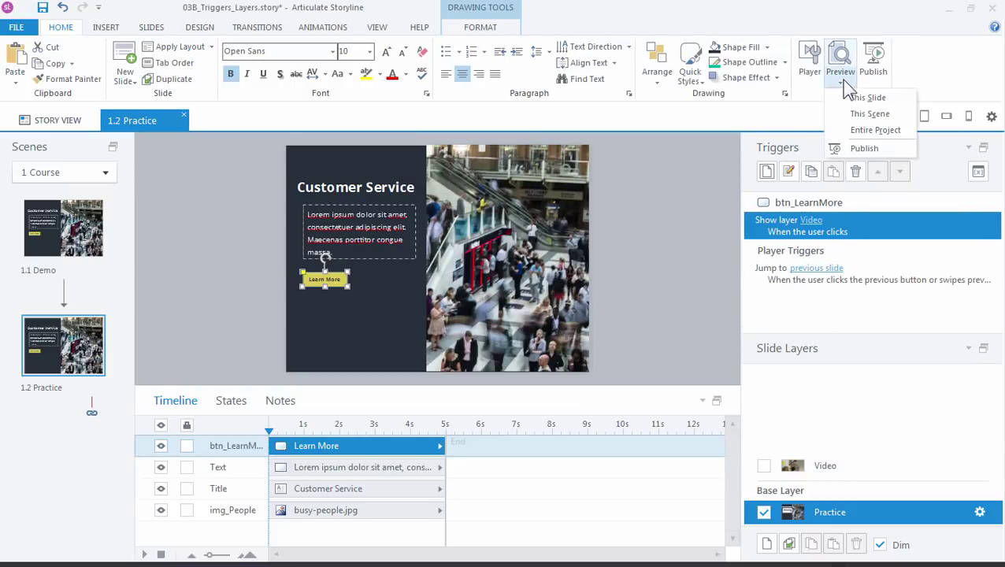
left_click(850, 96)
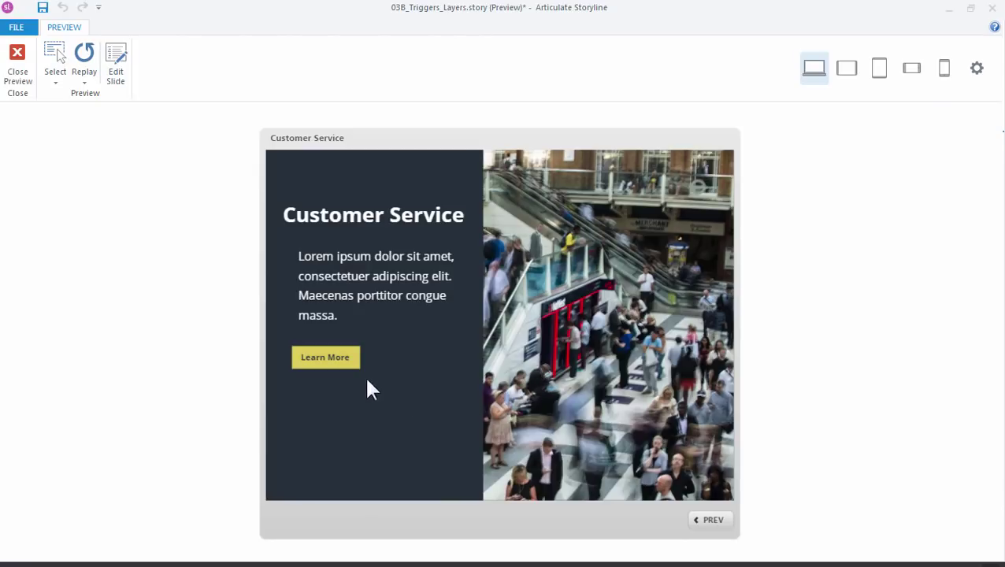
left_click(338, 361)
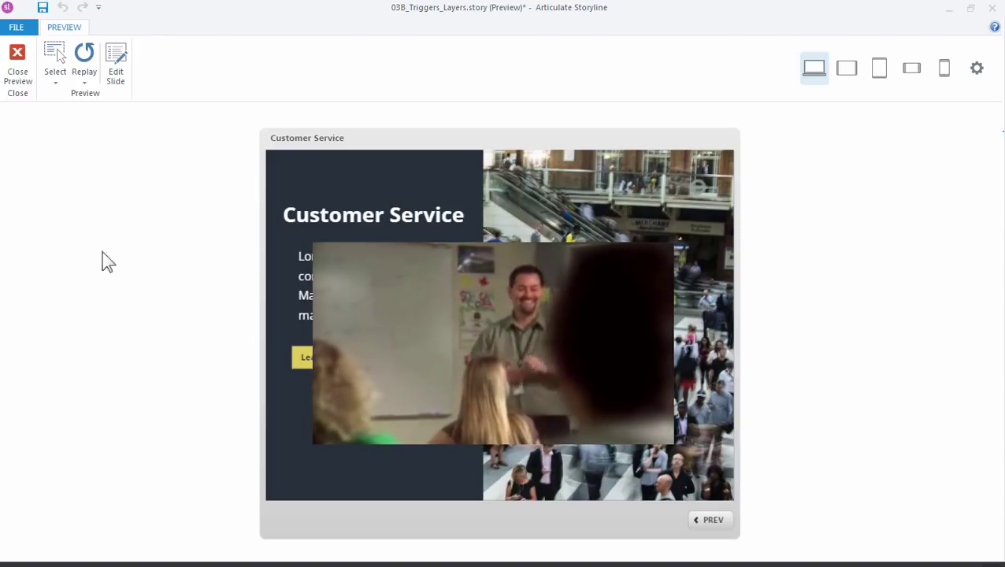
left_click(22, 69)
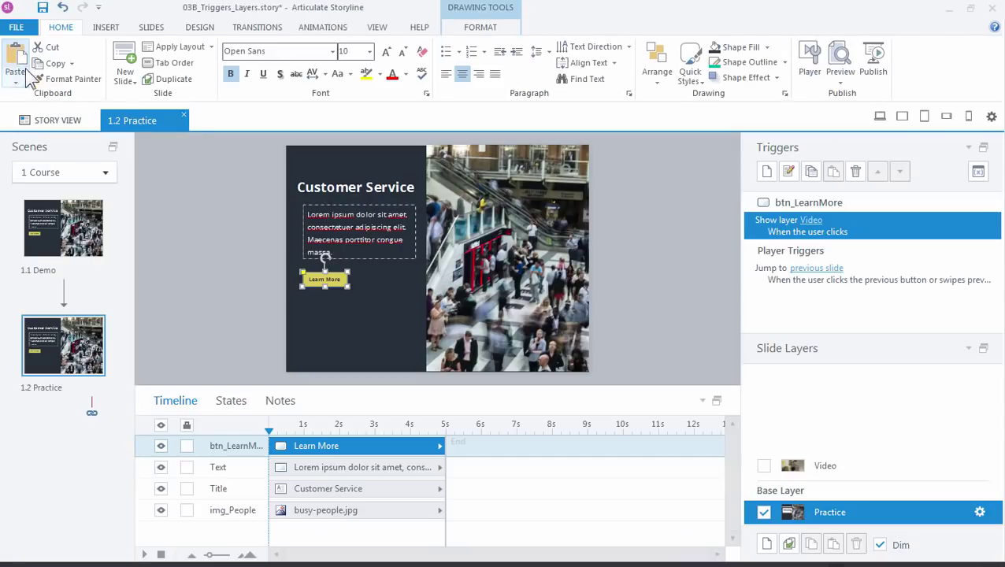
Draw a small Multiply (X) shape over the video's upper-right corner on the Video layer
left_click(831, 466)
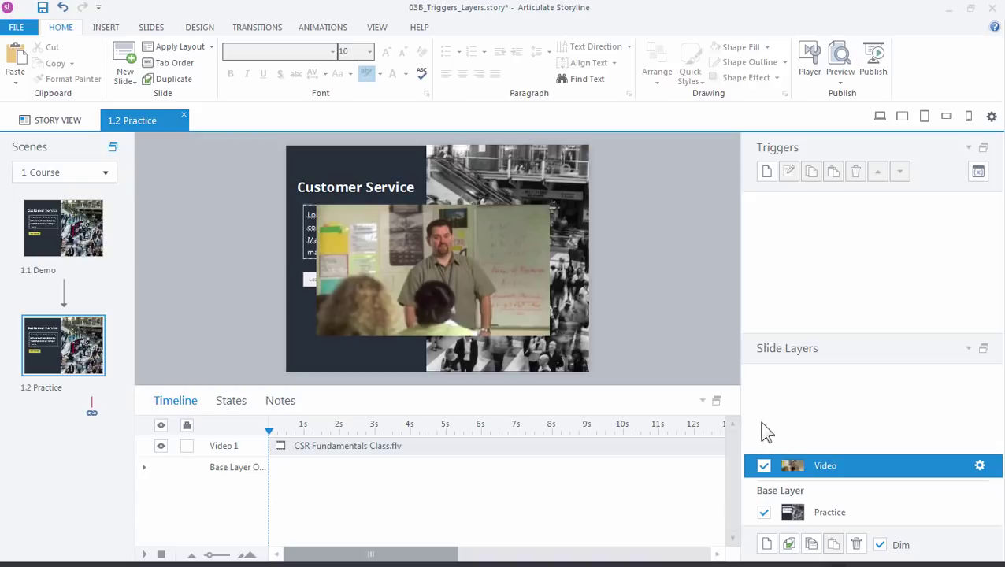
left_click(821, 469)
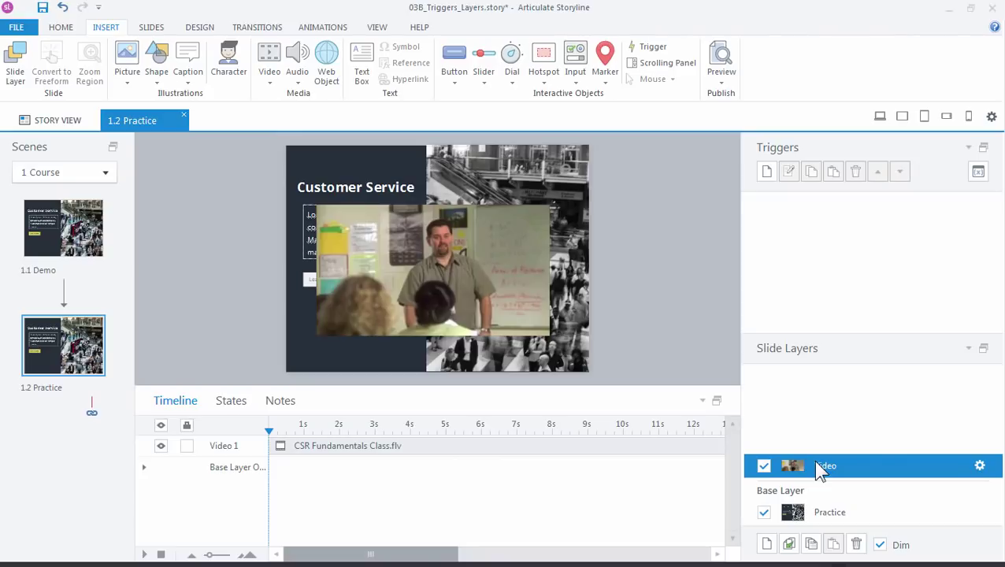
left_click(157, 77)
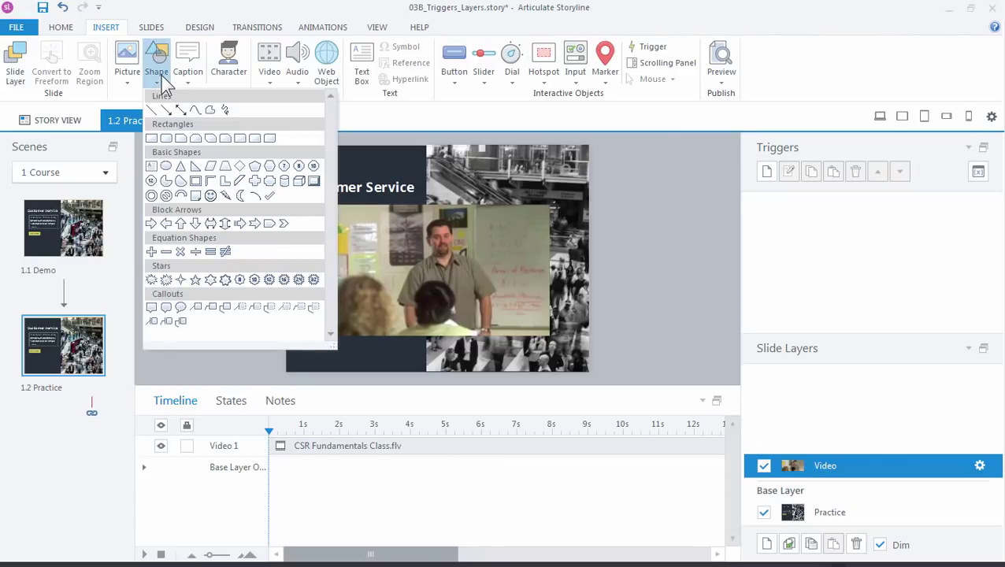
left_click(180, 251)
mouse_move(534, 211)
left_mouse_down()
mouse_move(557, 245)
mouse_move(546, 208)
left_mouse_up()
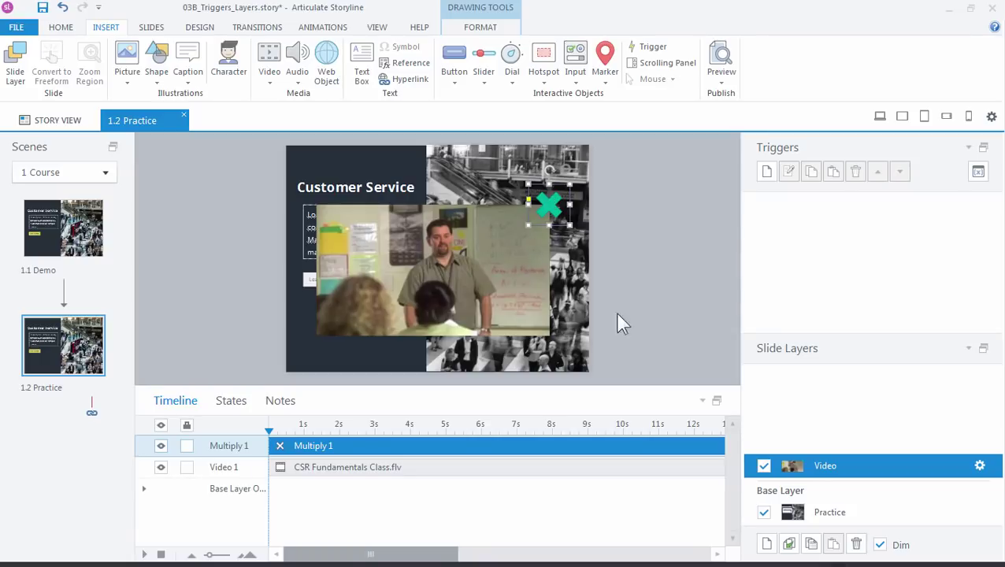
Add a trigger on the Video layer that hides this layer when the user clicks the Multiply 1 shape
left_click(768, 172)
left_click_drag(573, 204, 759, 94)
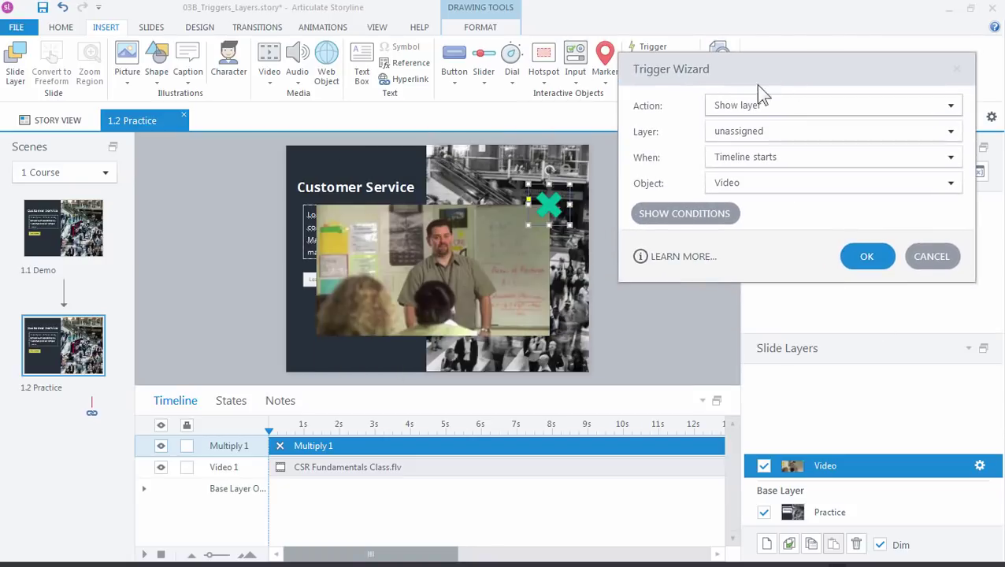
left_click(766, 104)
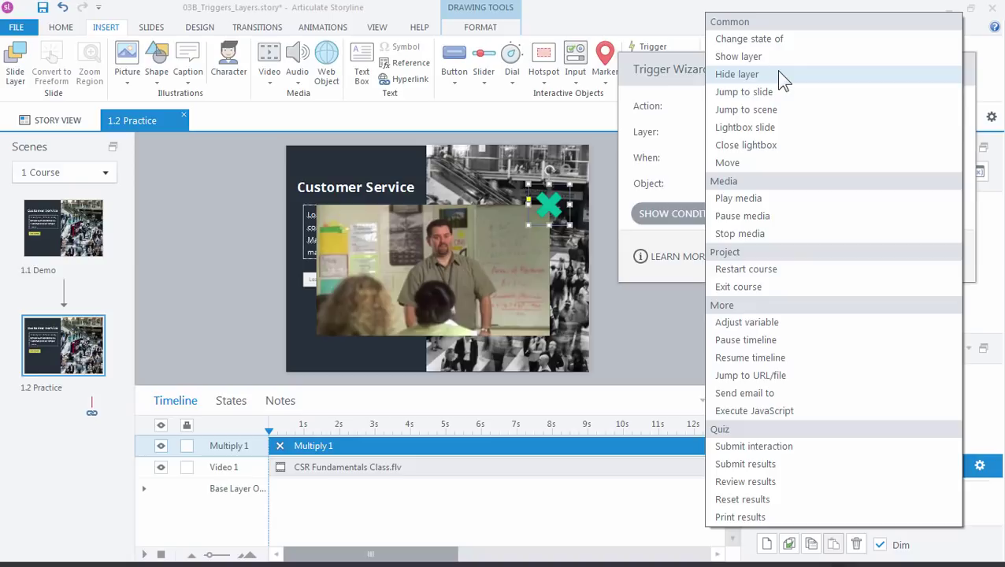
left_click(778, 76)
left_click(733, 133)
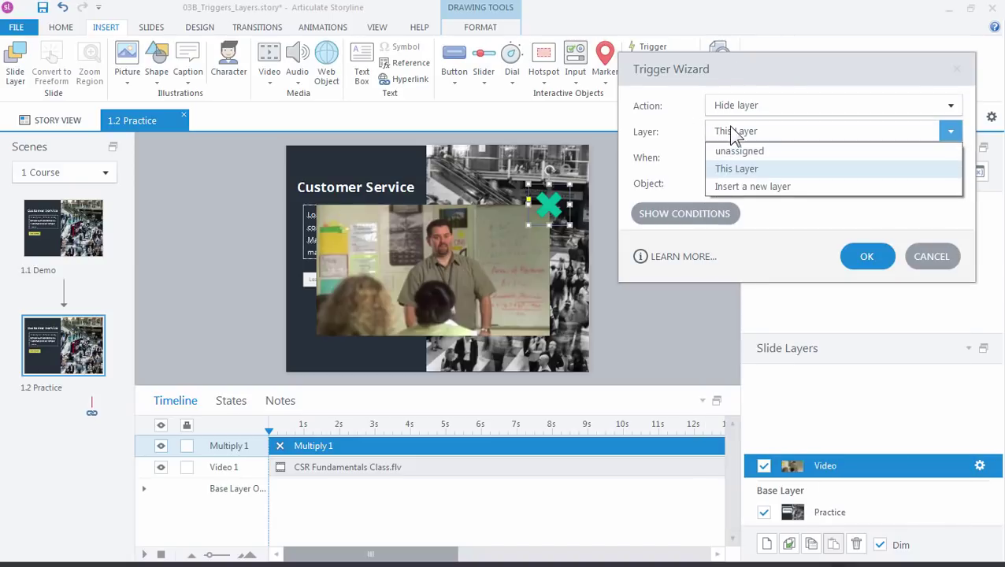
left_click(757, 168)
left_click(747, 161)
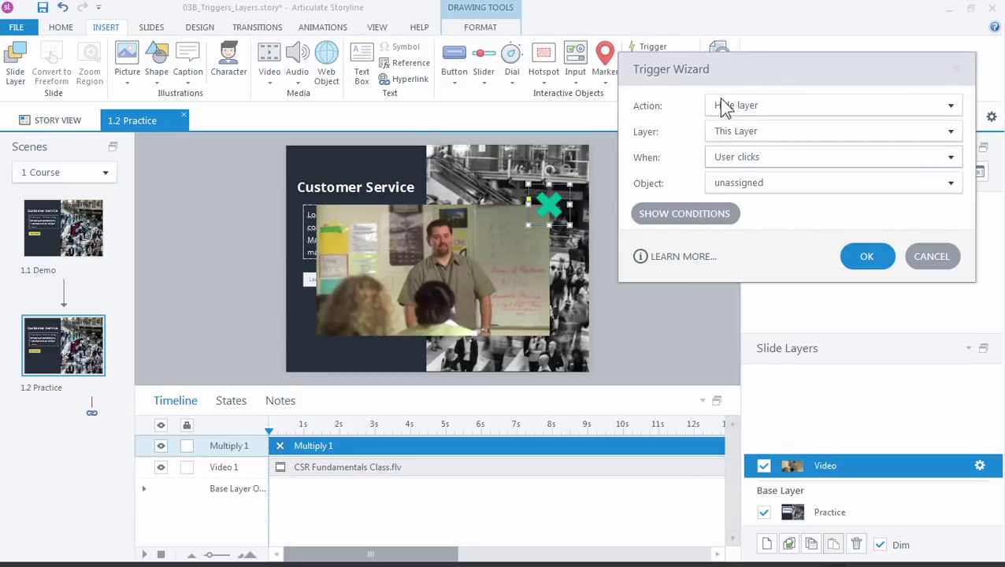
left_click(751, 182)
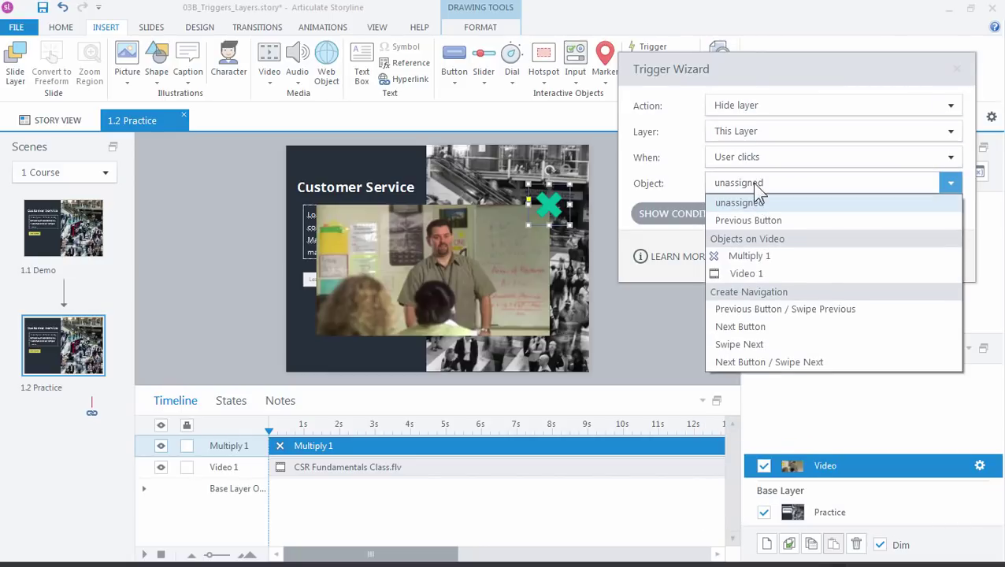
left_click(776, 257)
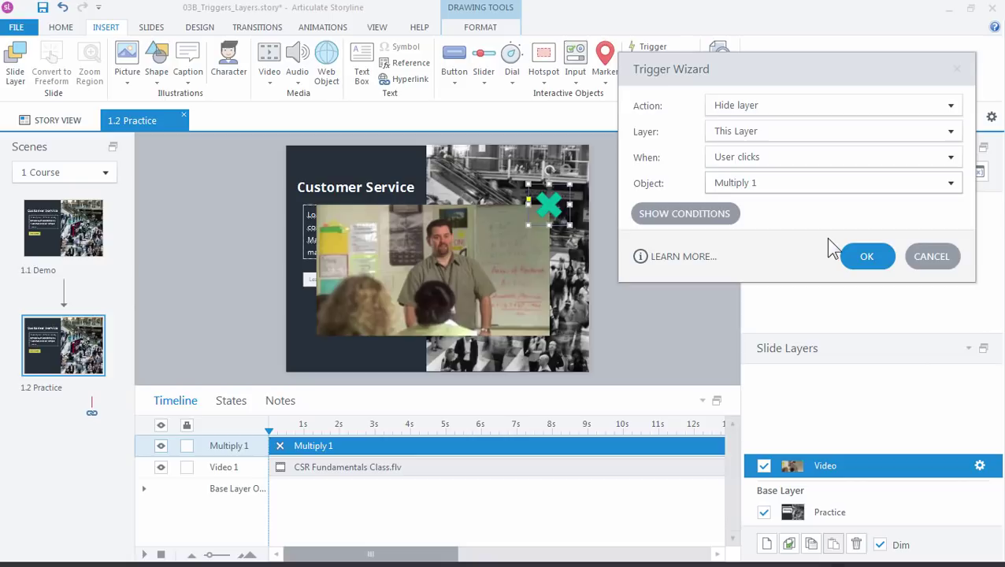
left_click(868, 259)
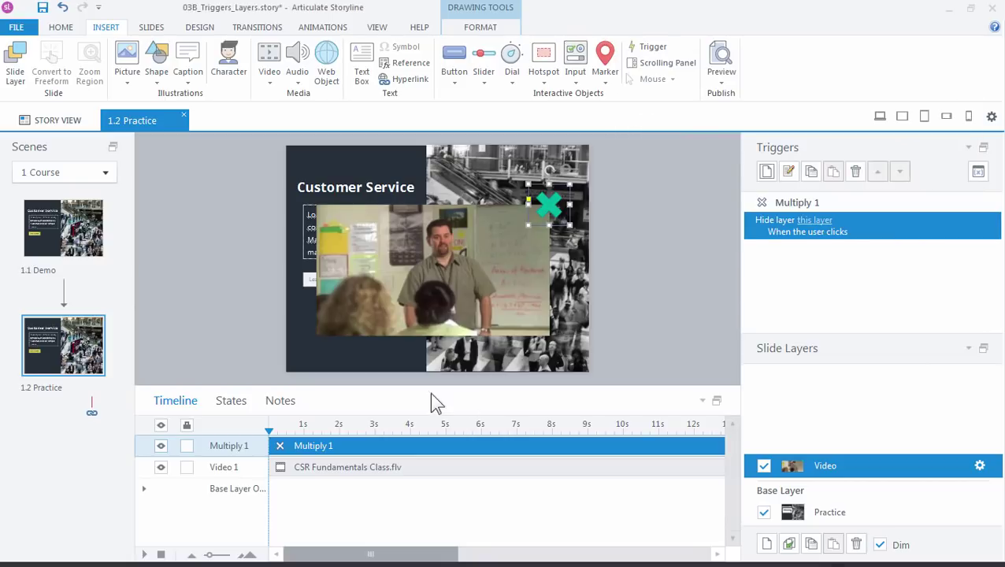
Rename the Multiply 1 shape as btn_Close in the Video layer's timeline
double_click(239, 446)
type("btn_Close")
key("Return")
Check the base and Video layers' triggers, and preview only this slide to test showing and hiding the video twice
left_click(817, 513)
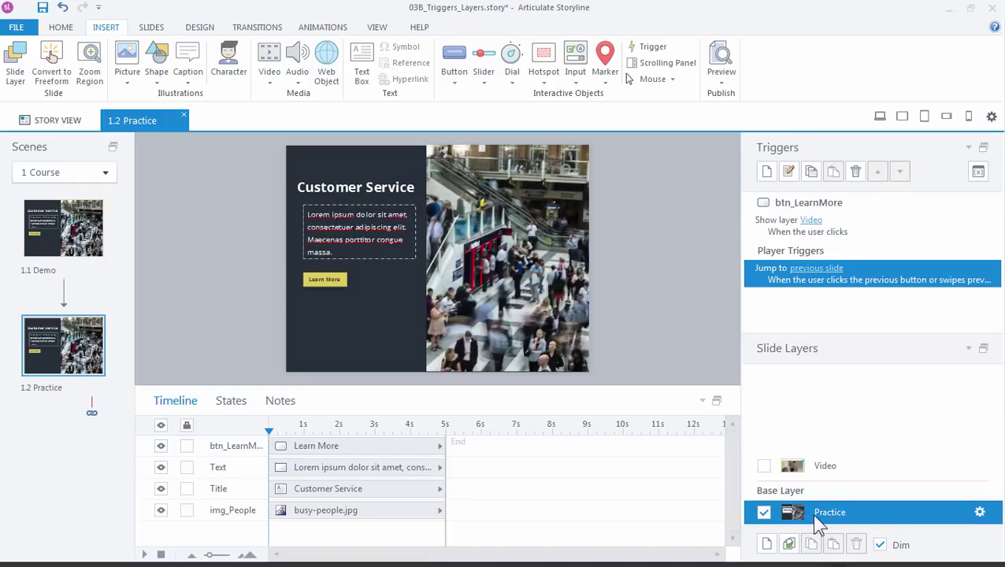
left_click(835, 467)
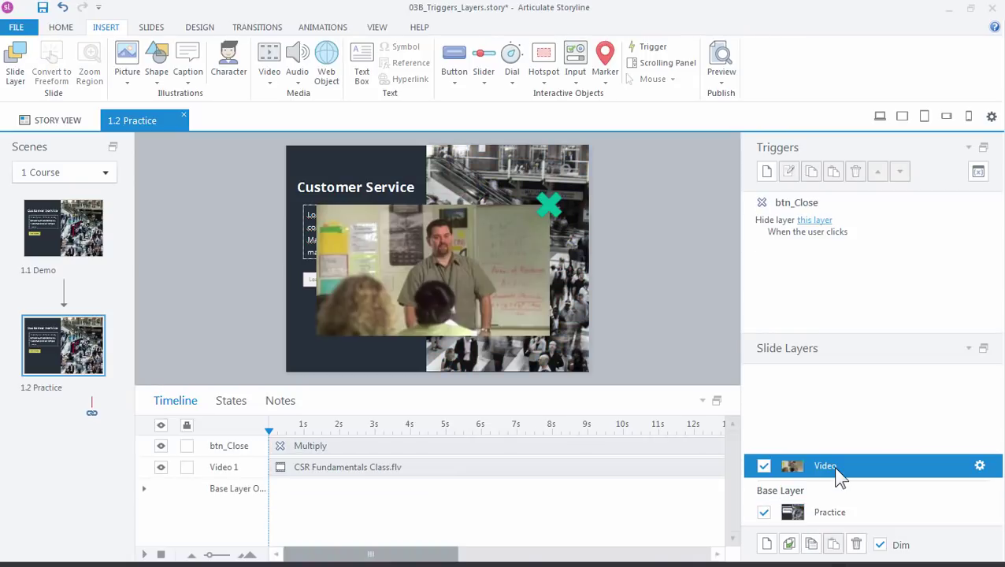
left_click(722, 80)
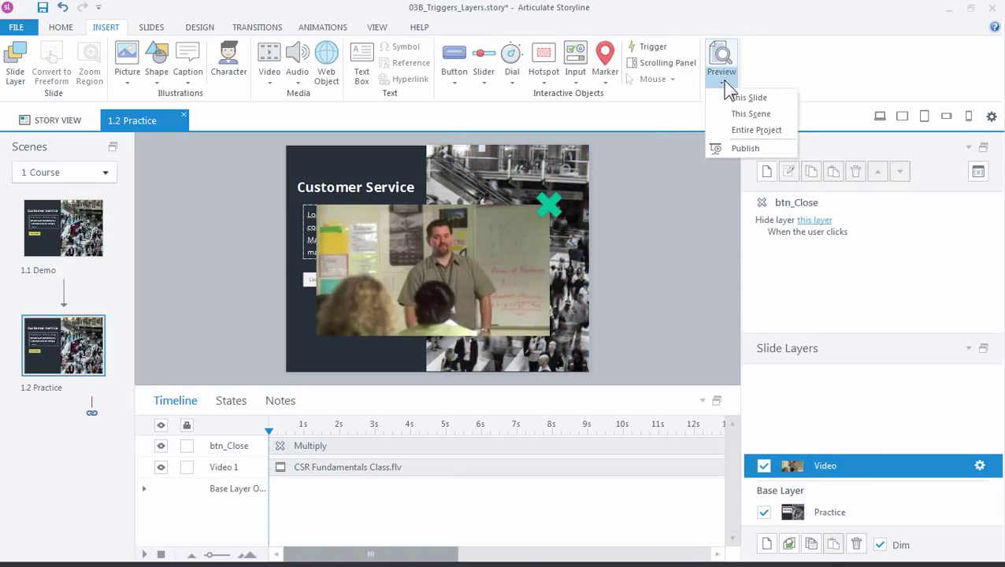
left_click(749, 97)
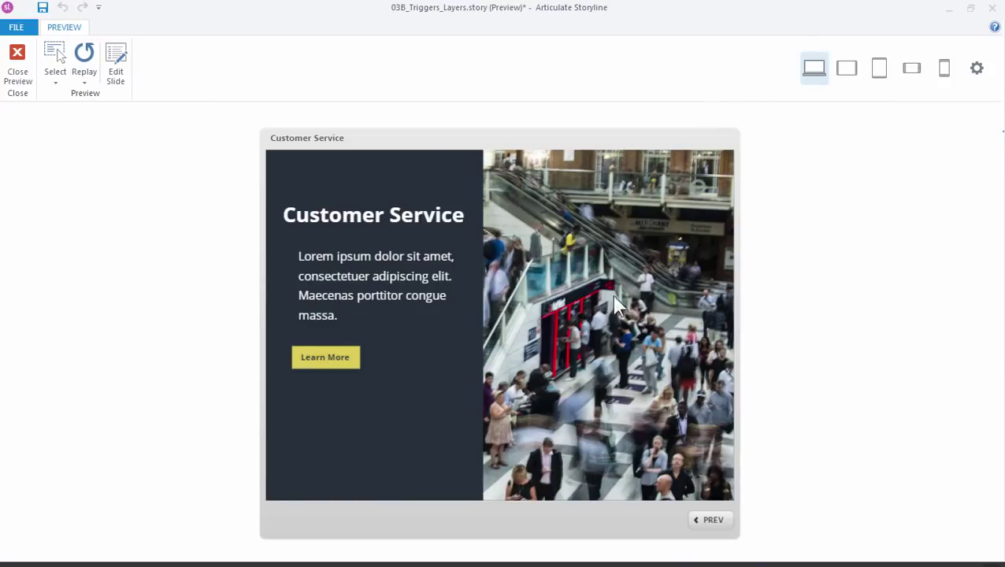
left_click(347, 361)
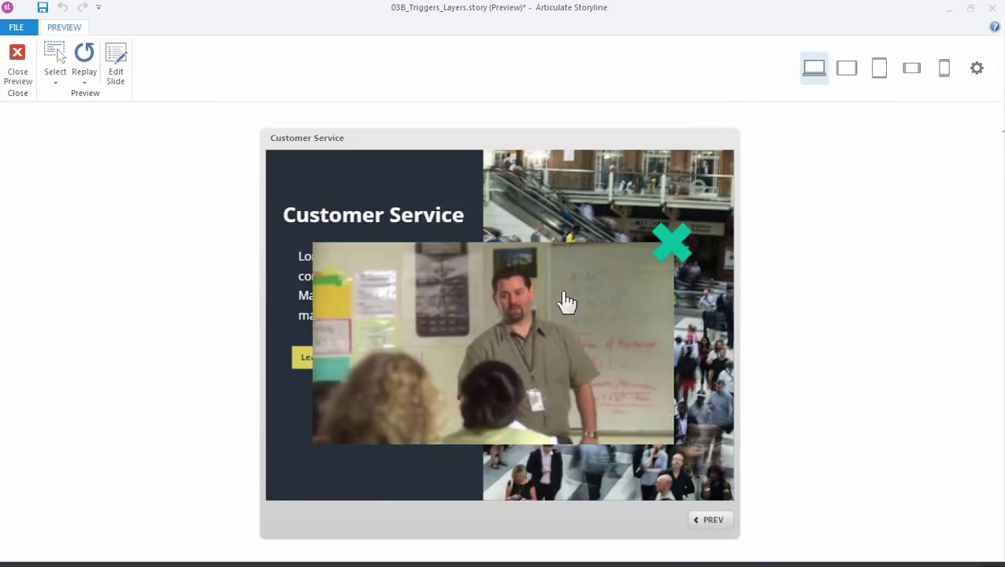
left_click(673, 249)
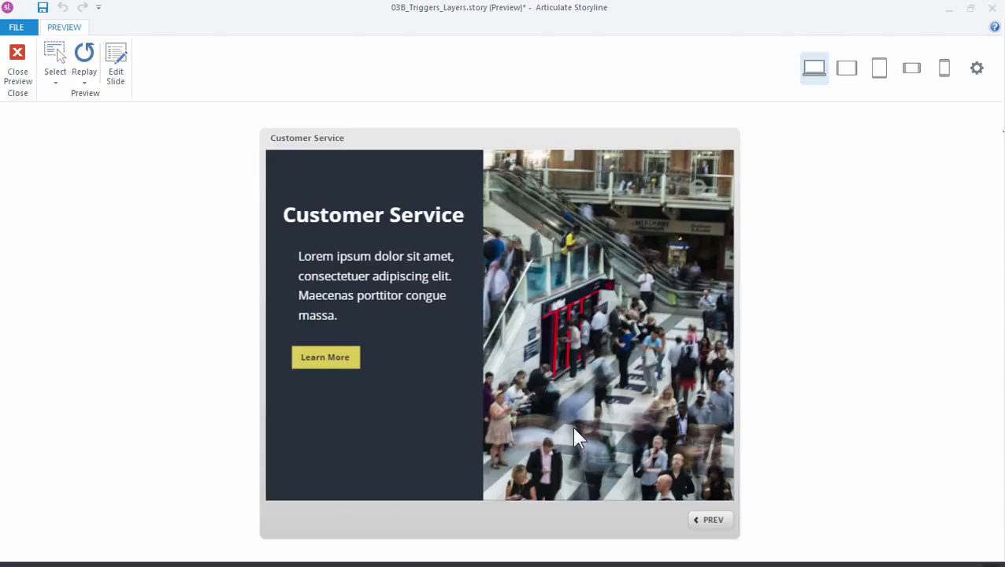
left_click(315, 361)
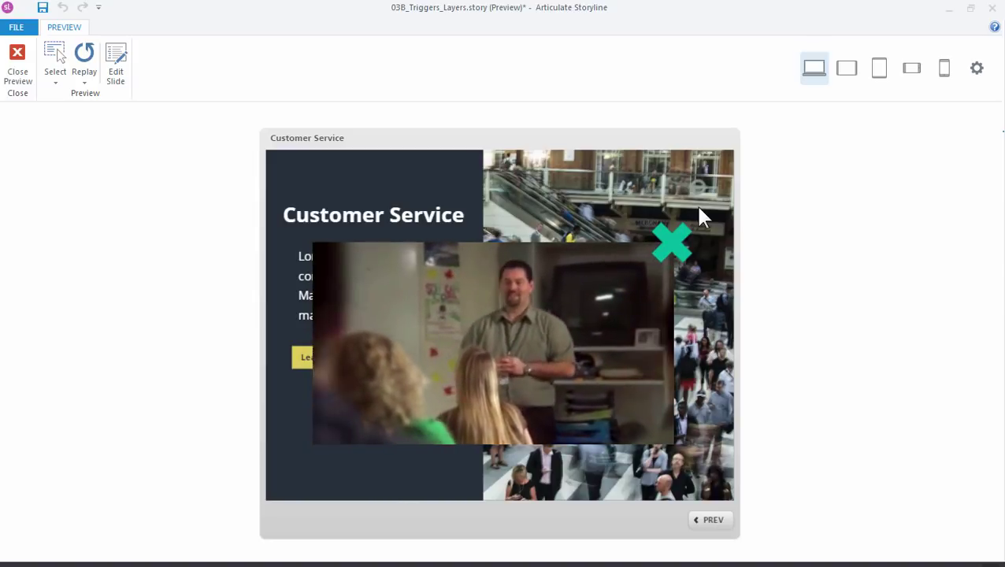
left_click(674, 250)
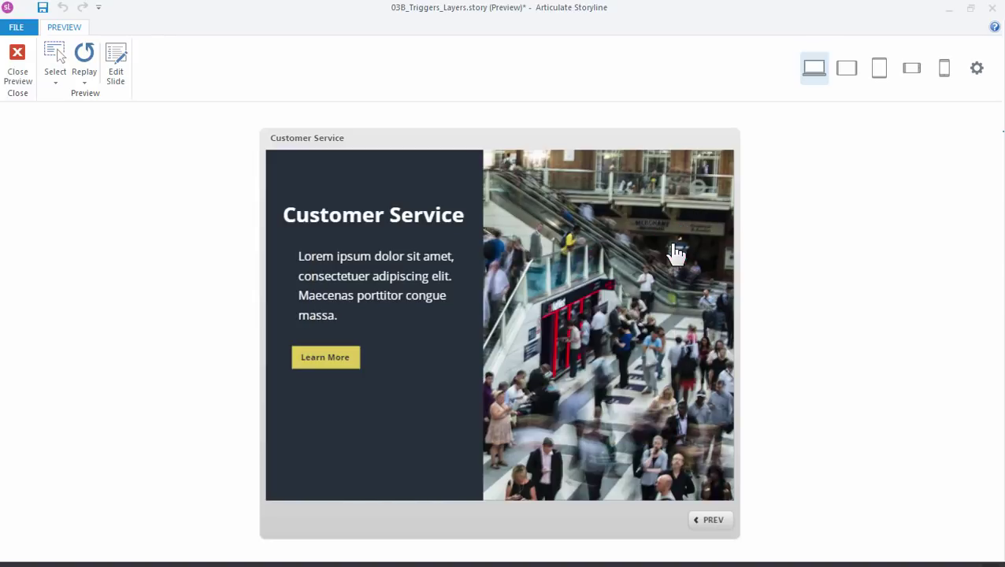
left_click(19, 71)
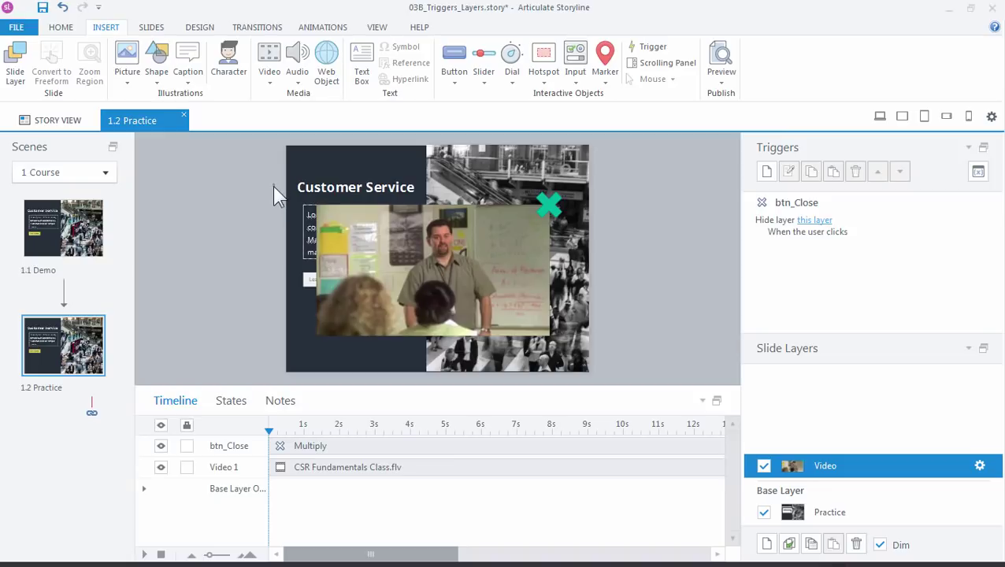
Hide the base layer objects btn_LearnMore, Text and img_People on the Video layer, keeping the Title shown
left_click_drag(267, 153, 622, 370)
left_click(380, 195)
left_click_drag(317, 386, 319, 354)
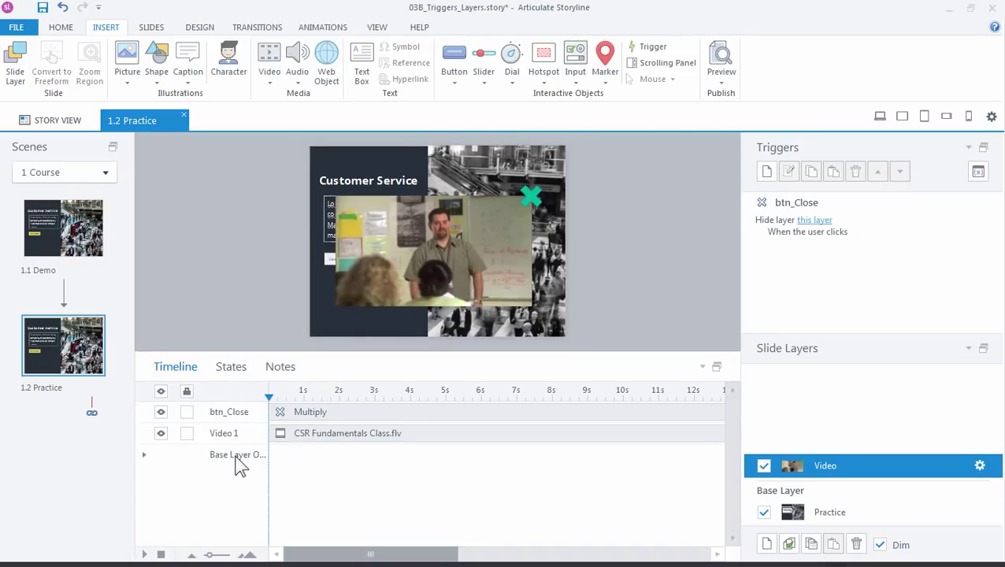
left_click_drag(269, 389, 308, 388)
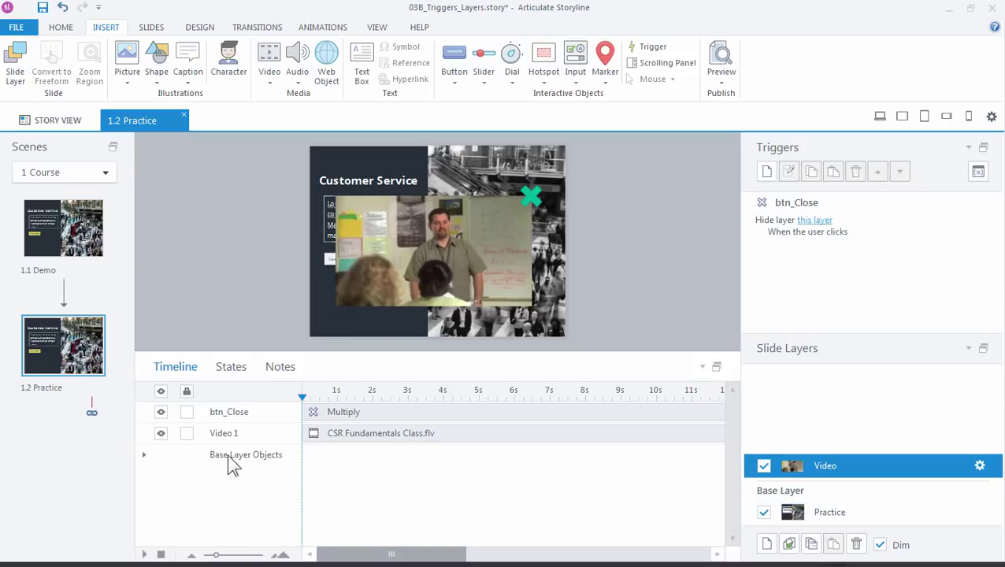
left_click(145, 455)
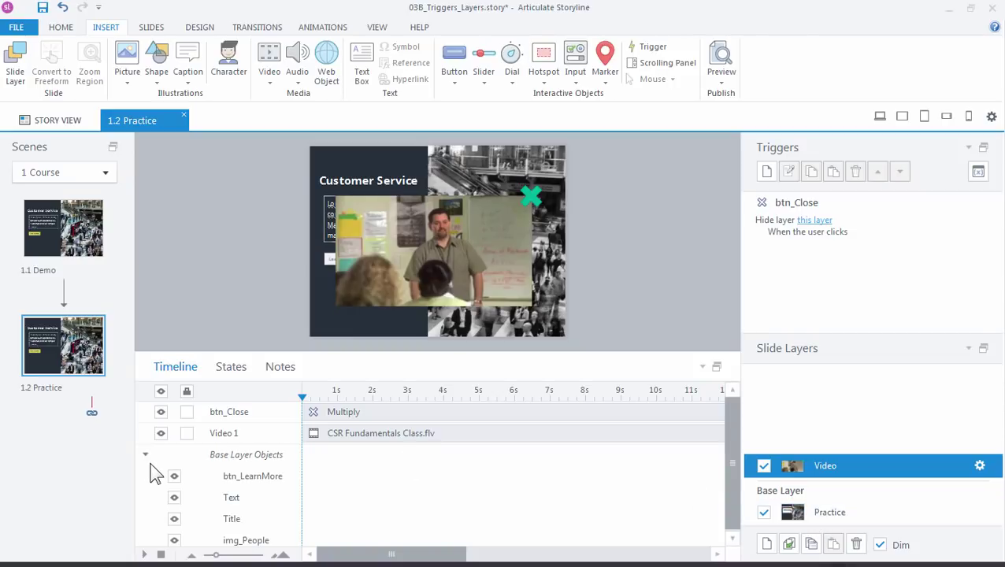
left_click(175, 478)
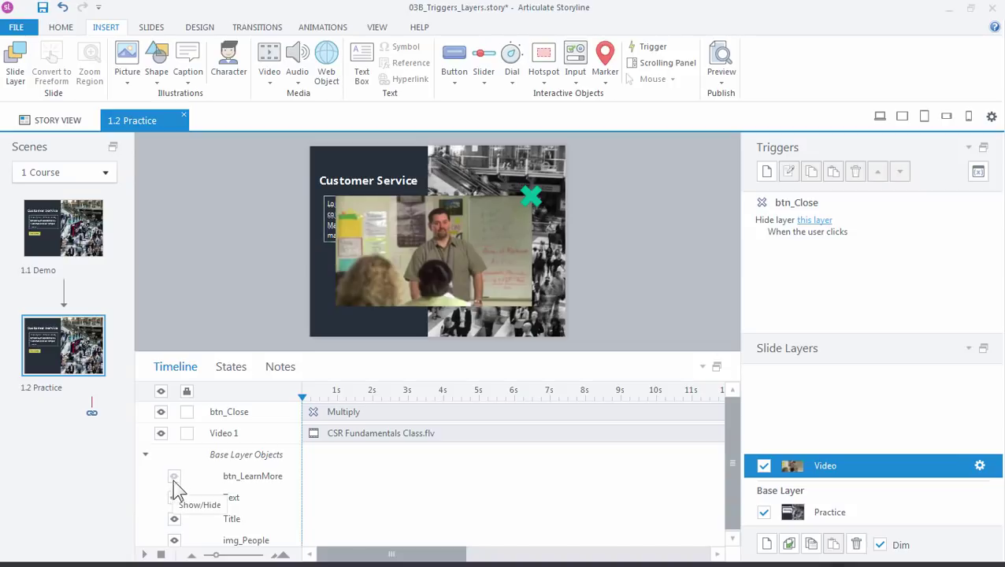
left_click(174, 498)
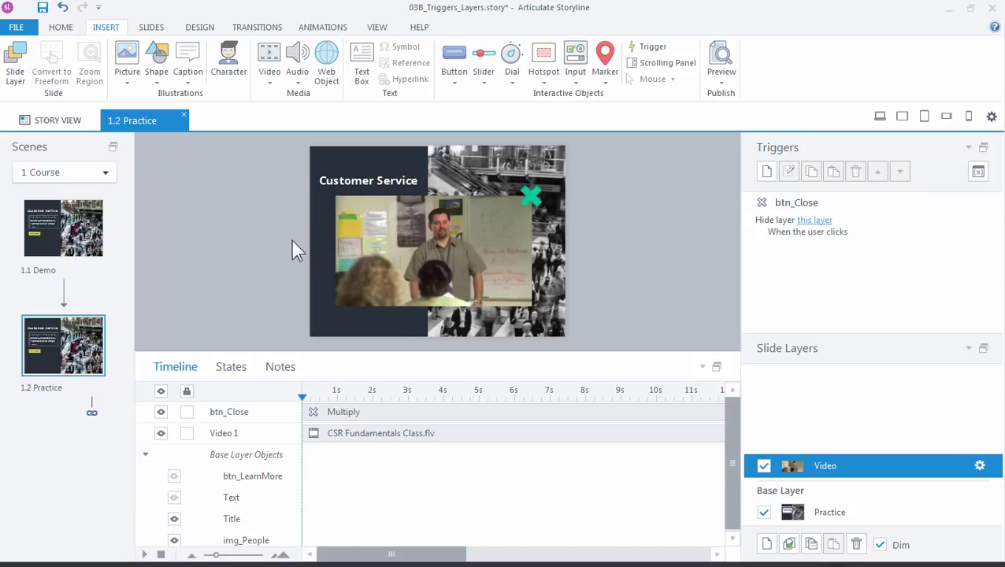
left_click(174, 519)
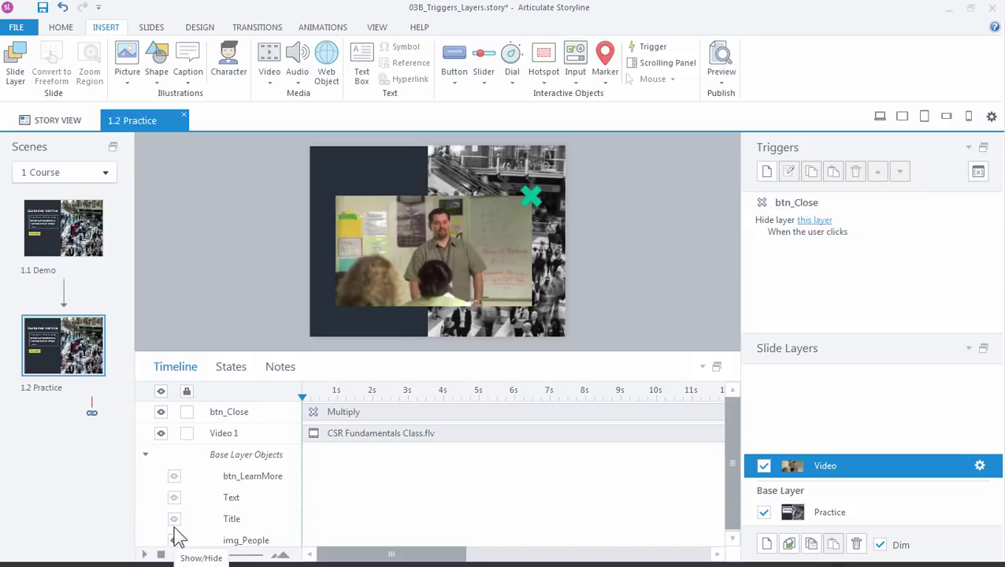
left_click(174, 541)
left_click(174, 520)
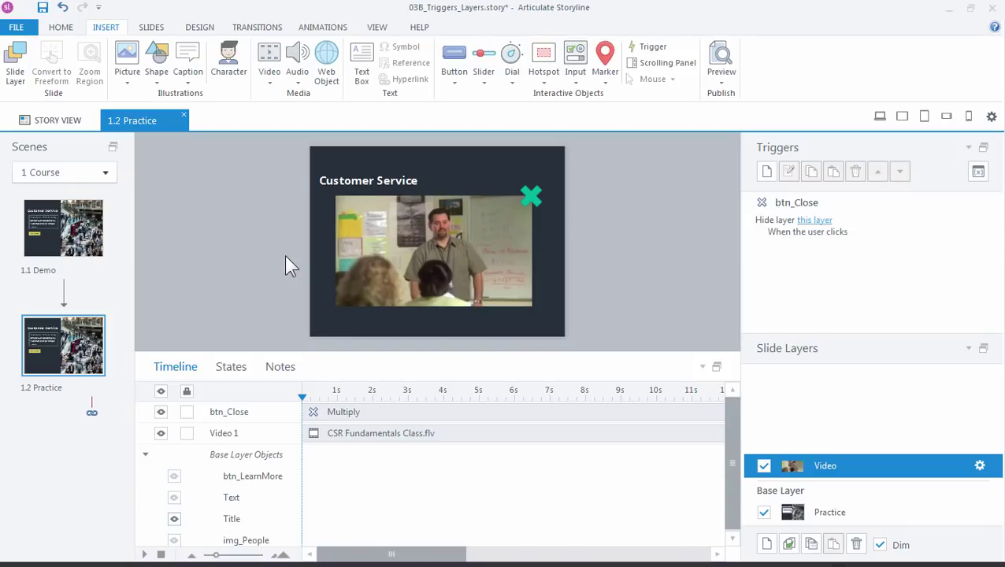
left_click(145, 454)
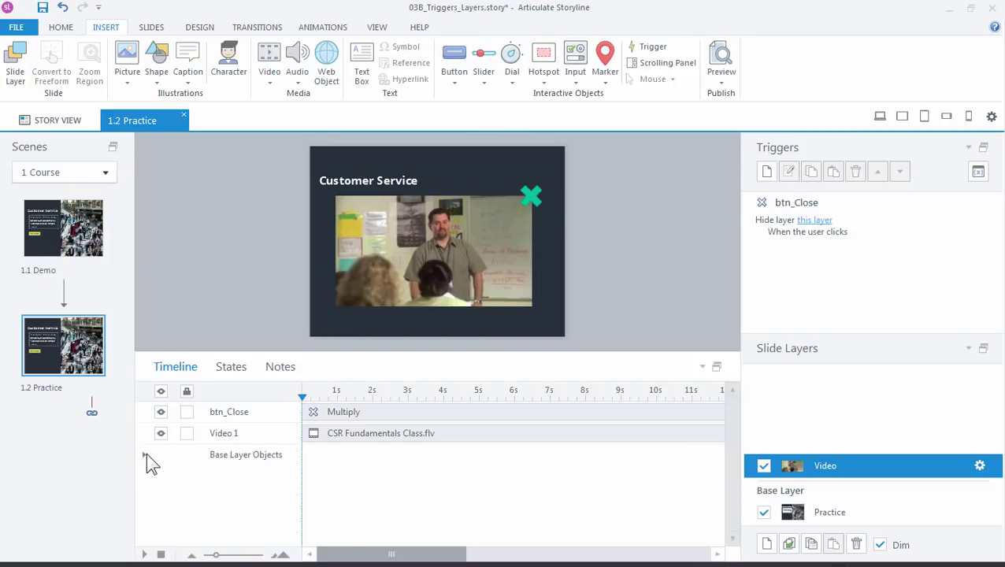
left_click_drag(300, 352, 299, 390)
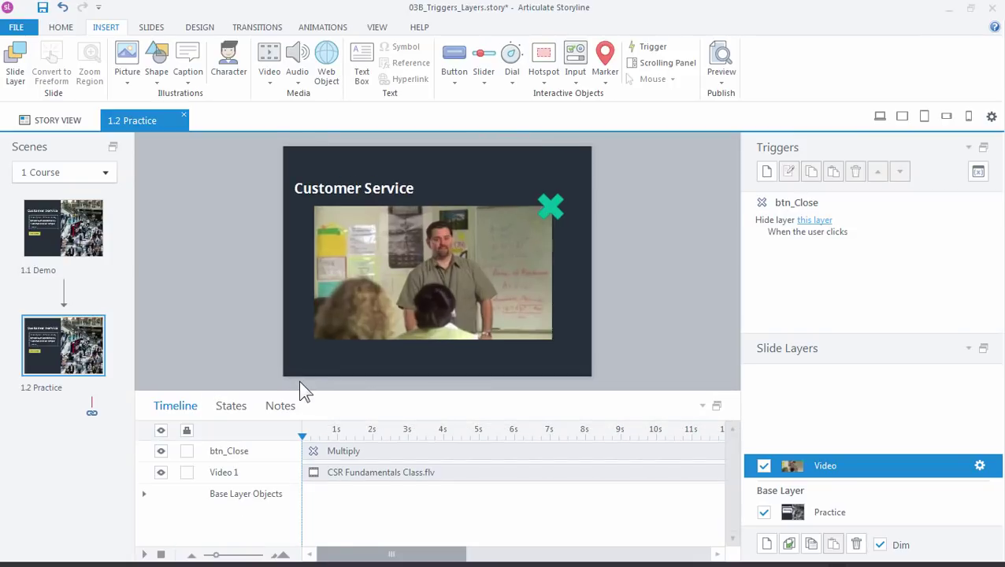
Examine the Normal, Hover and Disabled states of the Learn More button on the base layer
left_click(552, 203)
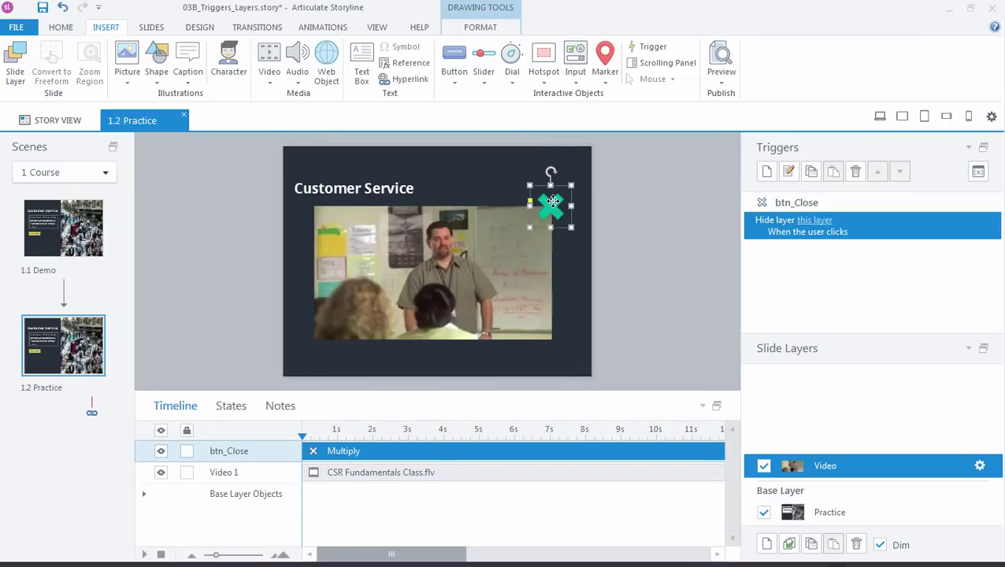
left_click(840, 520)
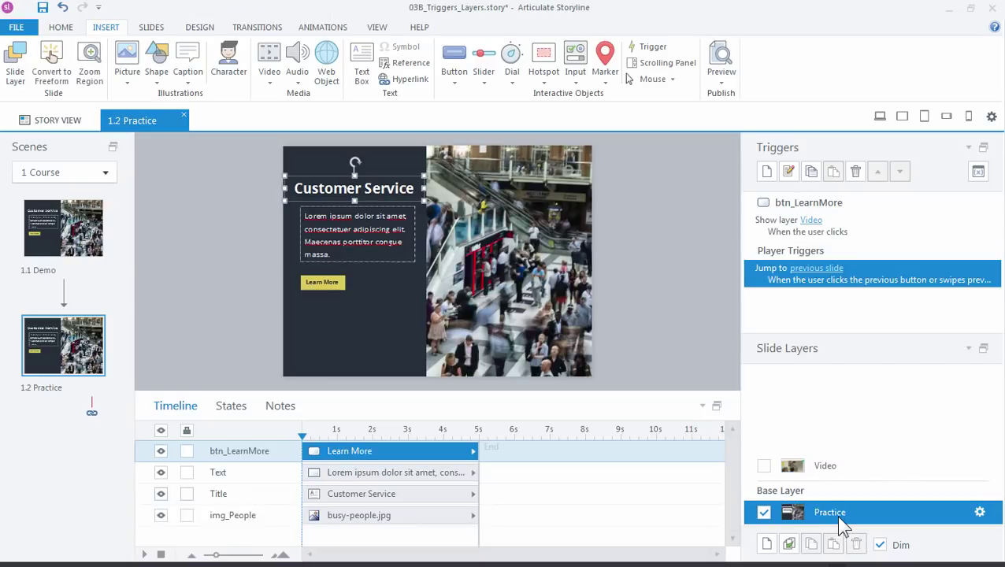
left_click(323, 288)
left_click(229, 406)
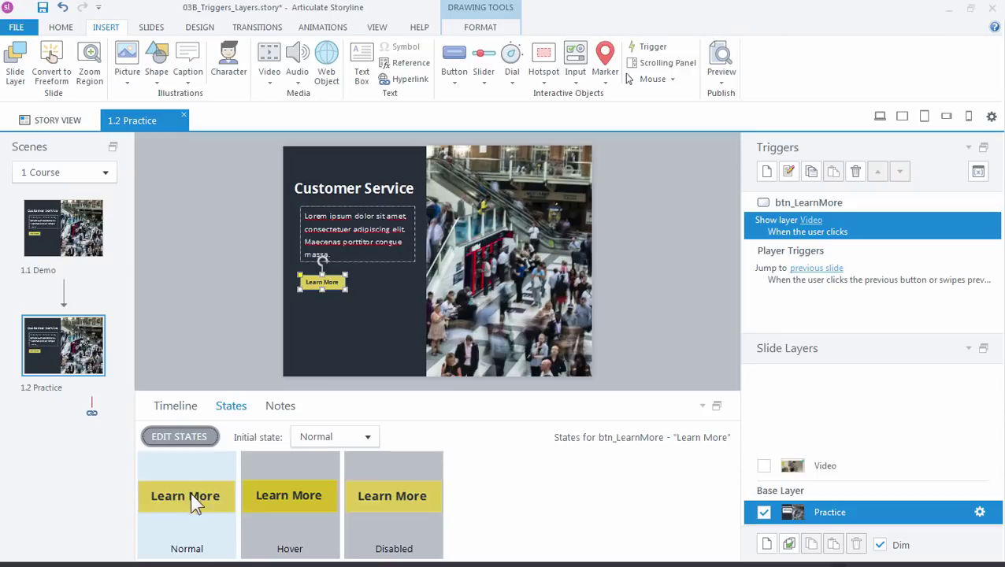
left_click(335, 502)
left_click(374, 500)
left_click(277, 491)
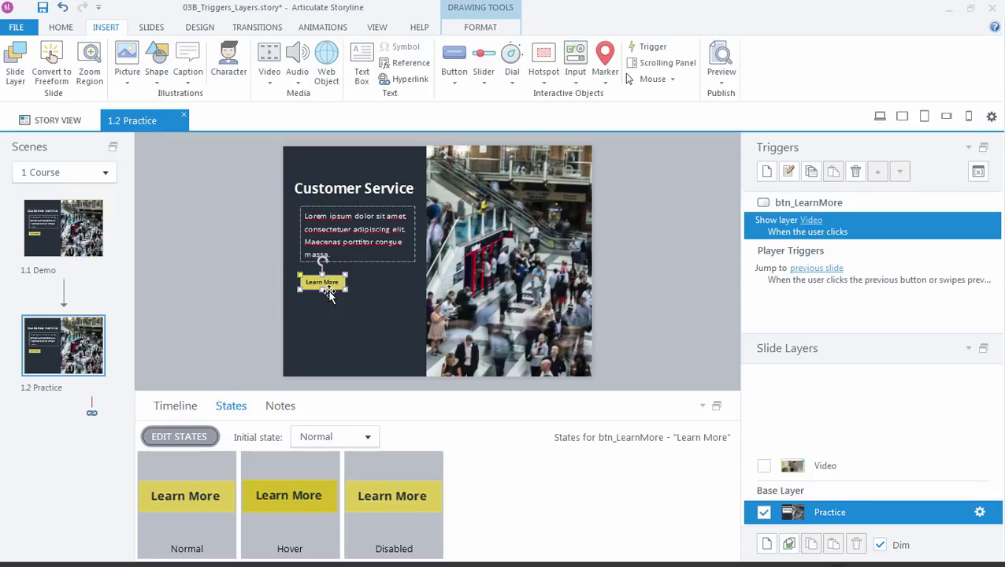
Copy the Learn More button's formatting with Format Painter onto the X shape on the Video layer
left_click(62, 27)
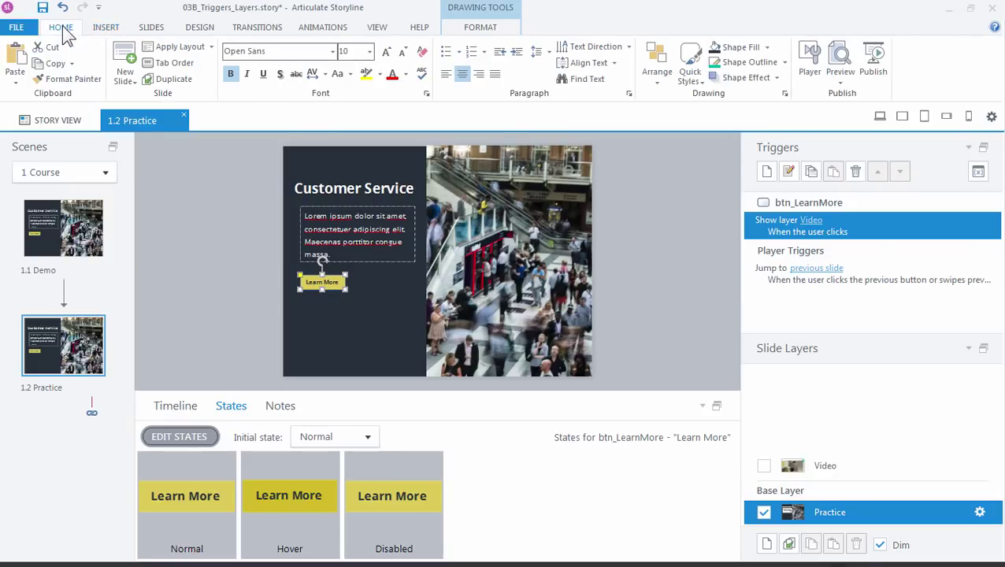
left_click(73, 79)
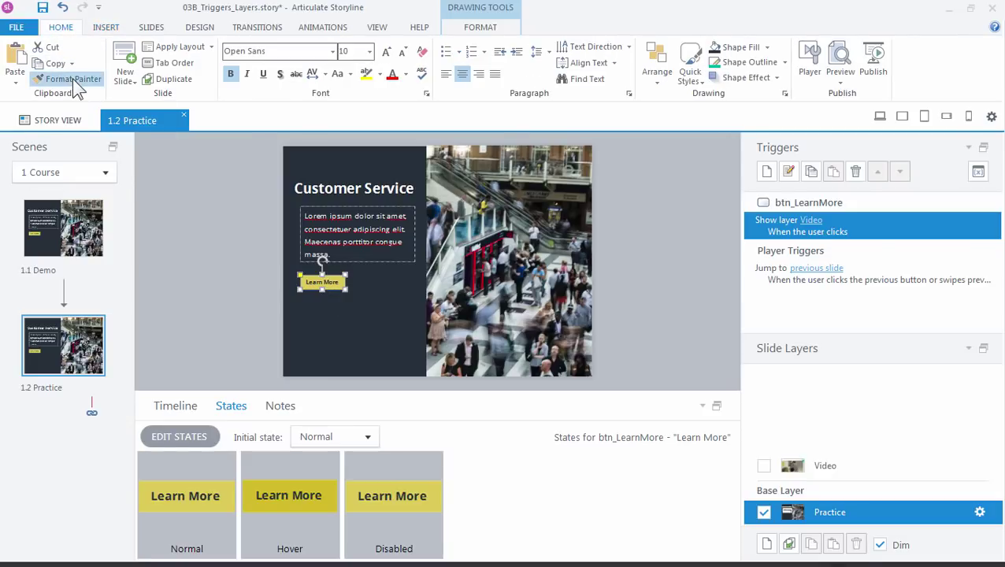
left_click(848, 471)
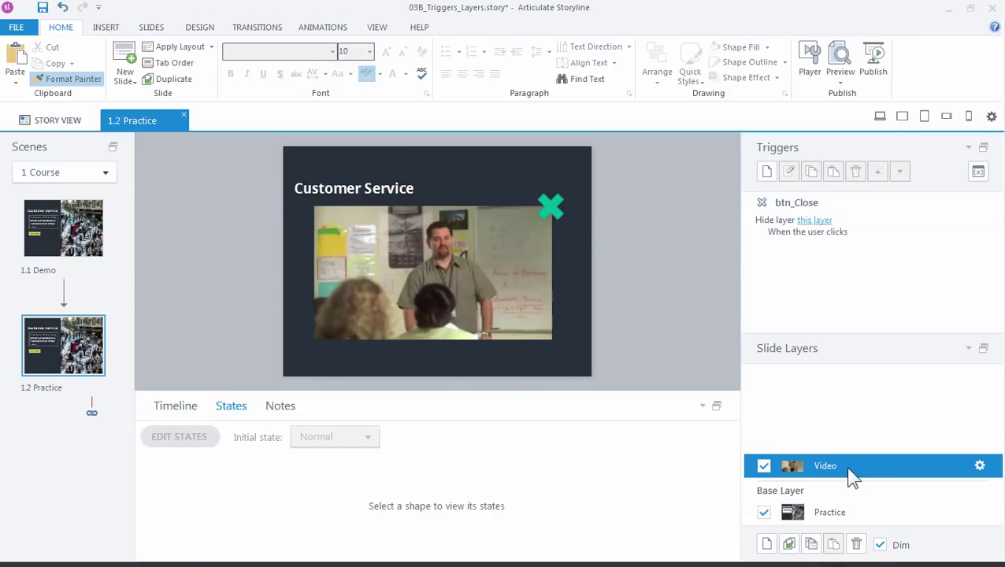
left_click(552, 204)
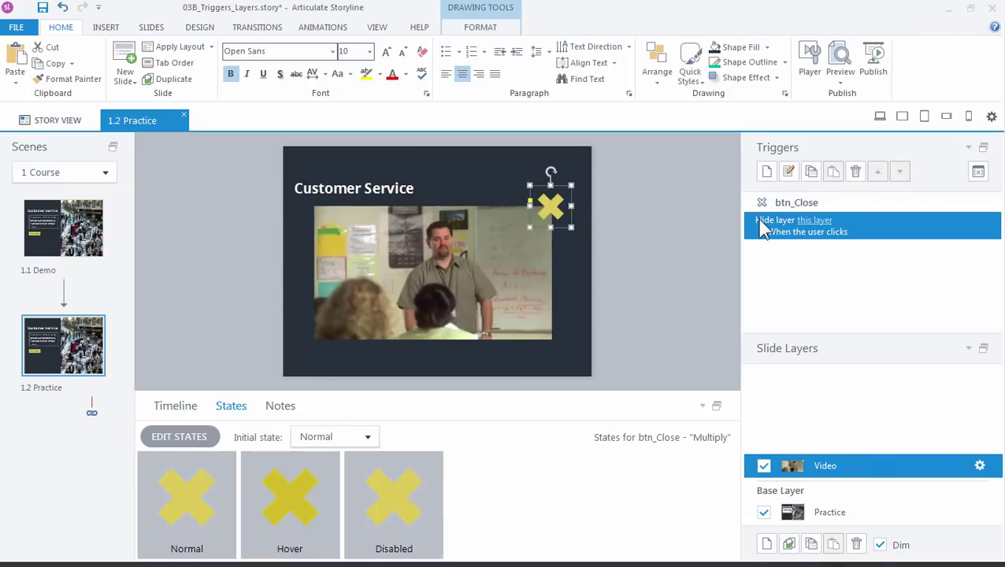
left_click(308, 466)
Preview only this slide and test opening the video with Learn More and closing it with the restyled X shape
left_click(840, 82)
left_click(867, 97)
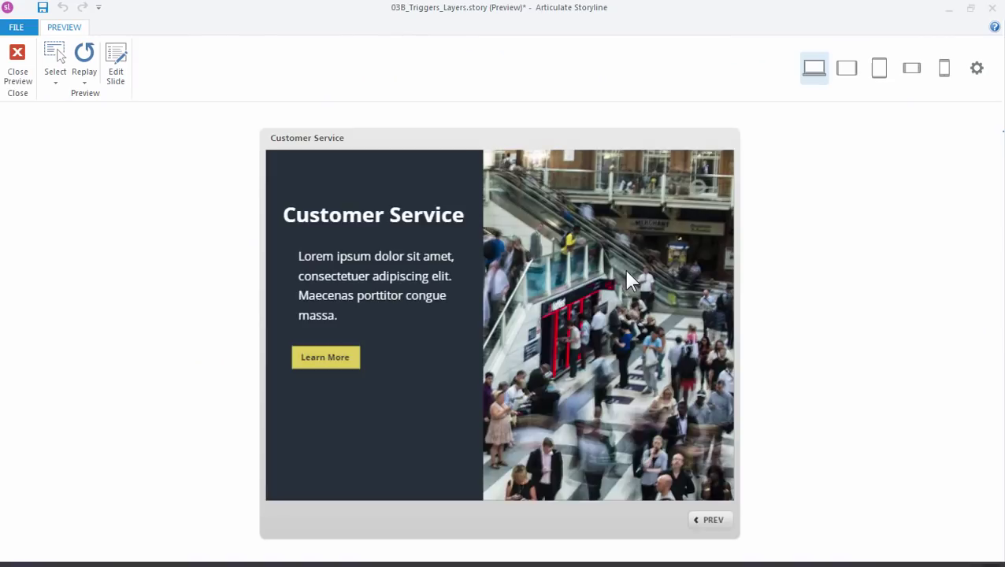
left_click(330, 361)
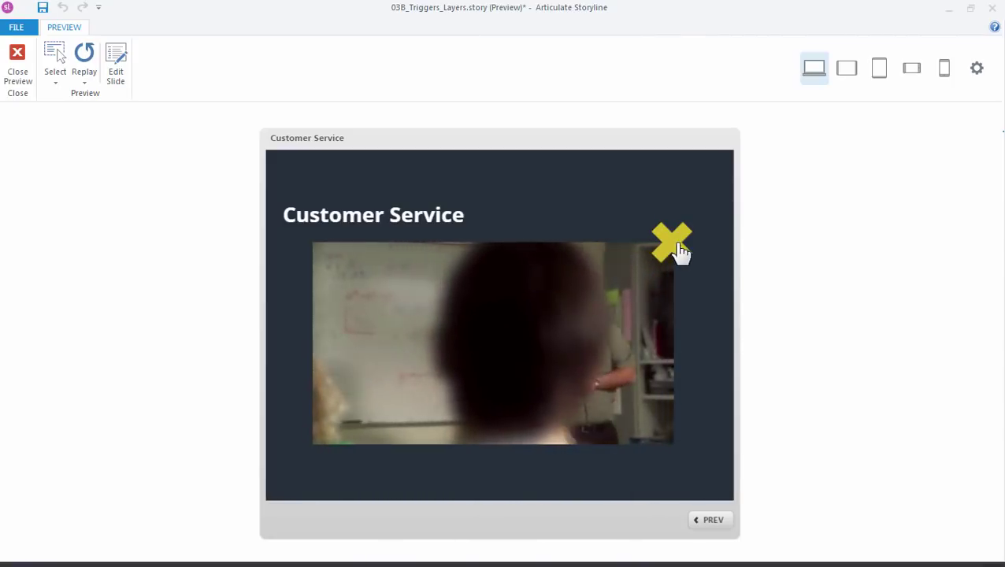
left_click(679, 250)
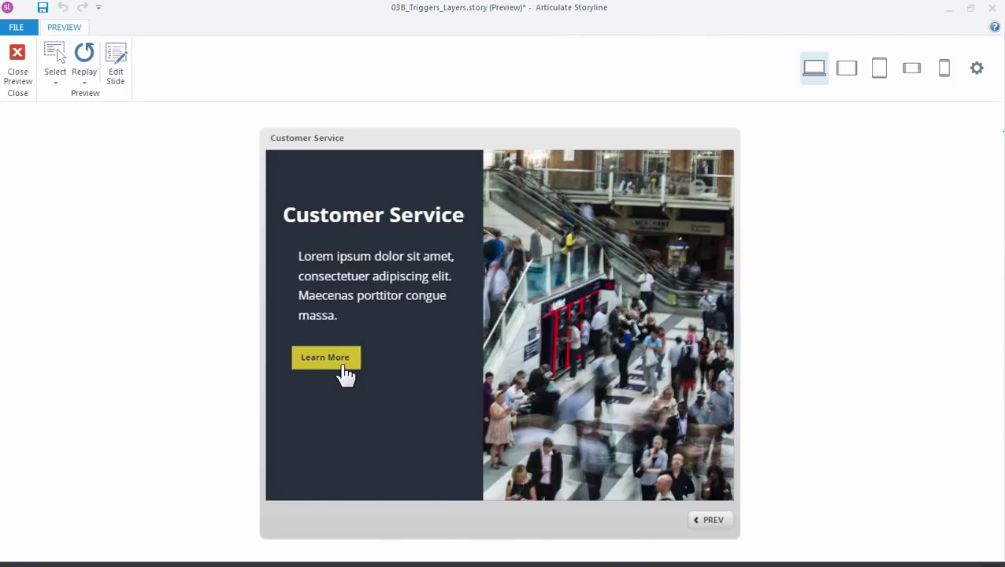